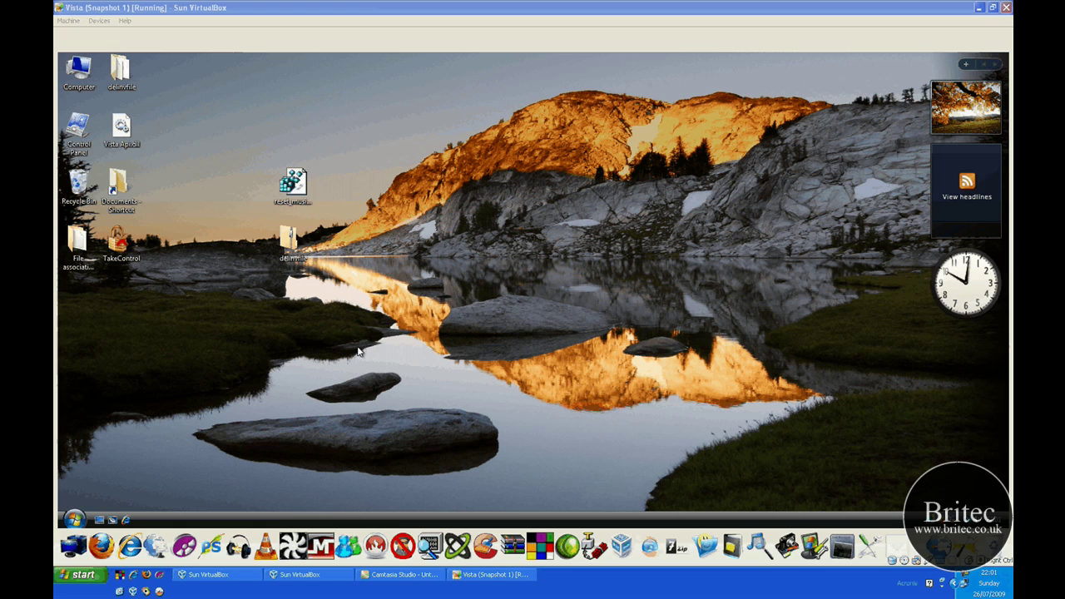
Step: Open User Accounts in Control Panel, bring up the account management list, and check the options of the Britec account
key("super")
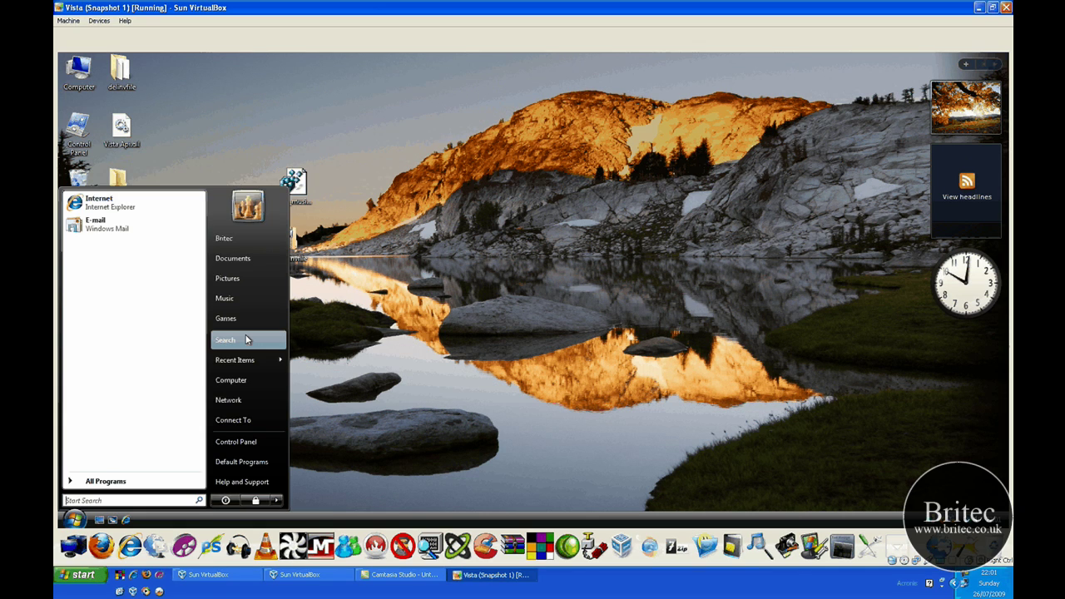
left_click(248, 442)
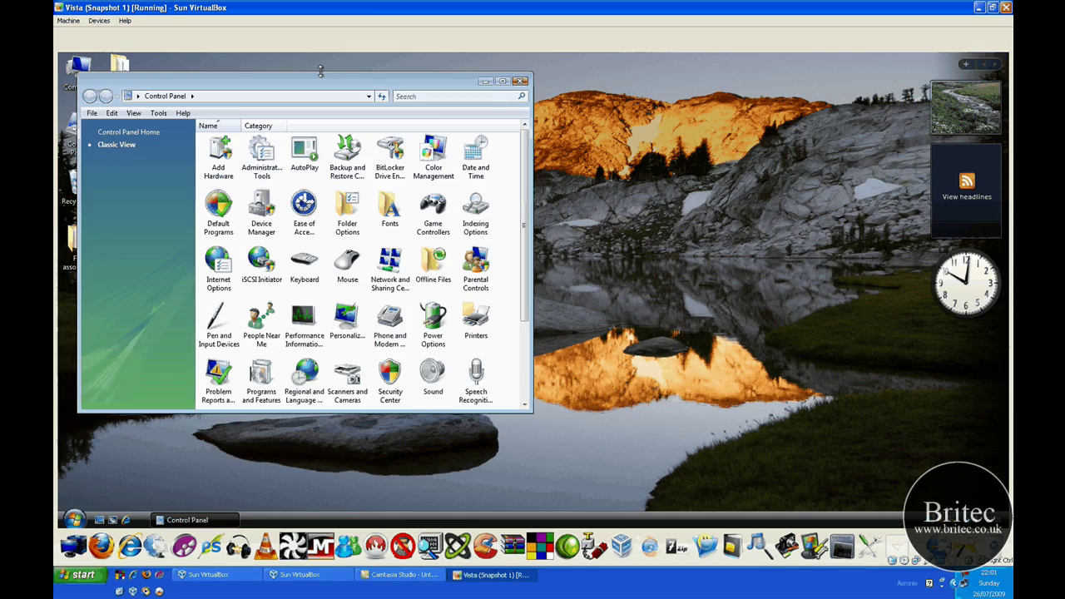
left_click_drag(319, 72, 516, 93)
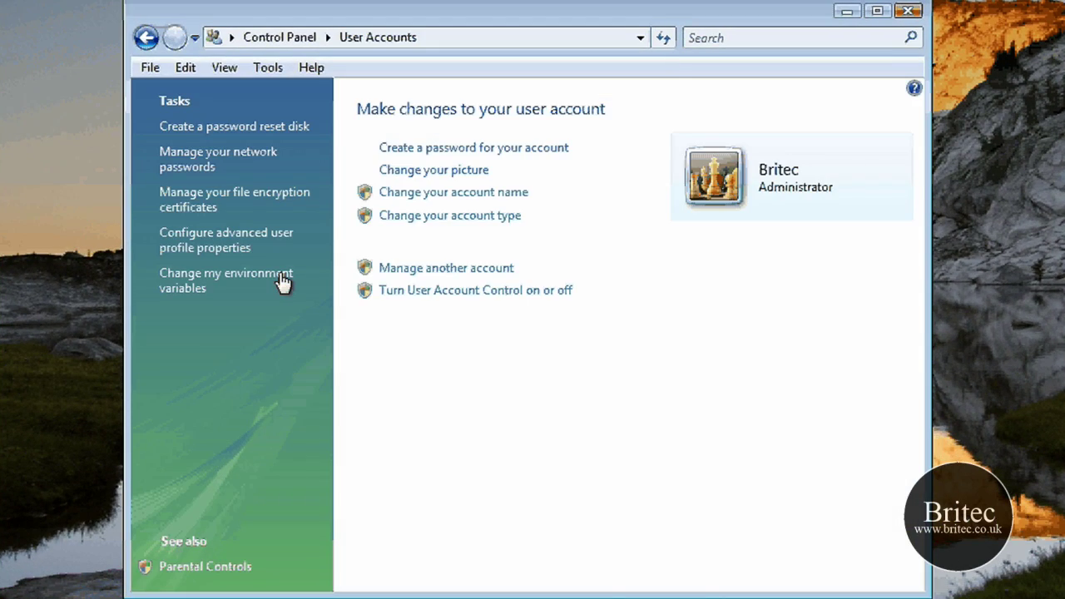
left_click(446, 268)
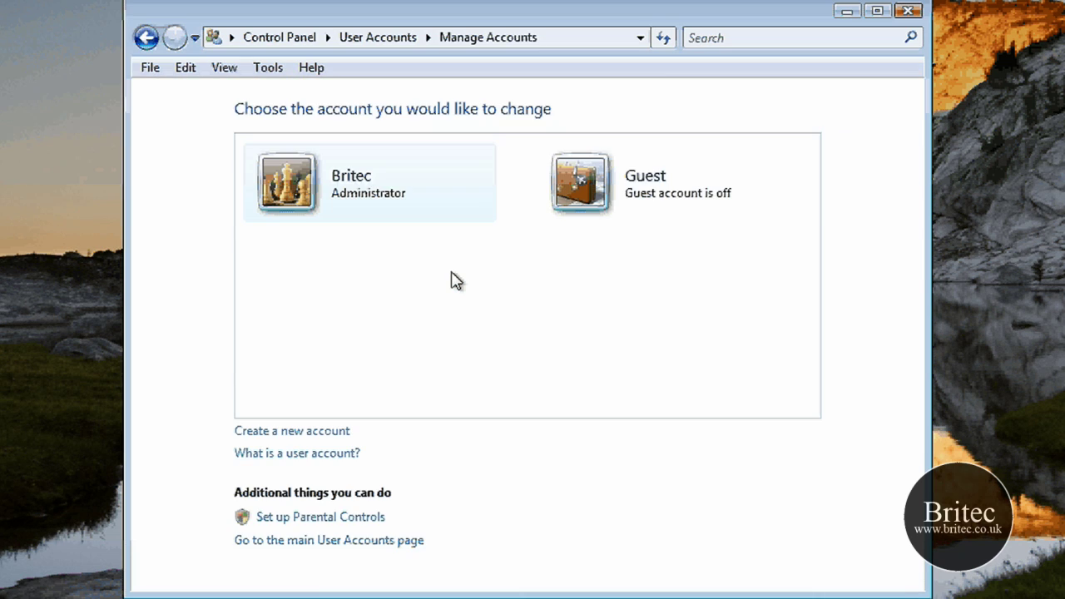
left_click(355, 198)
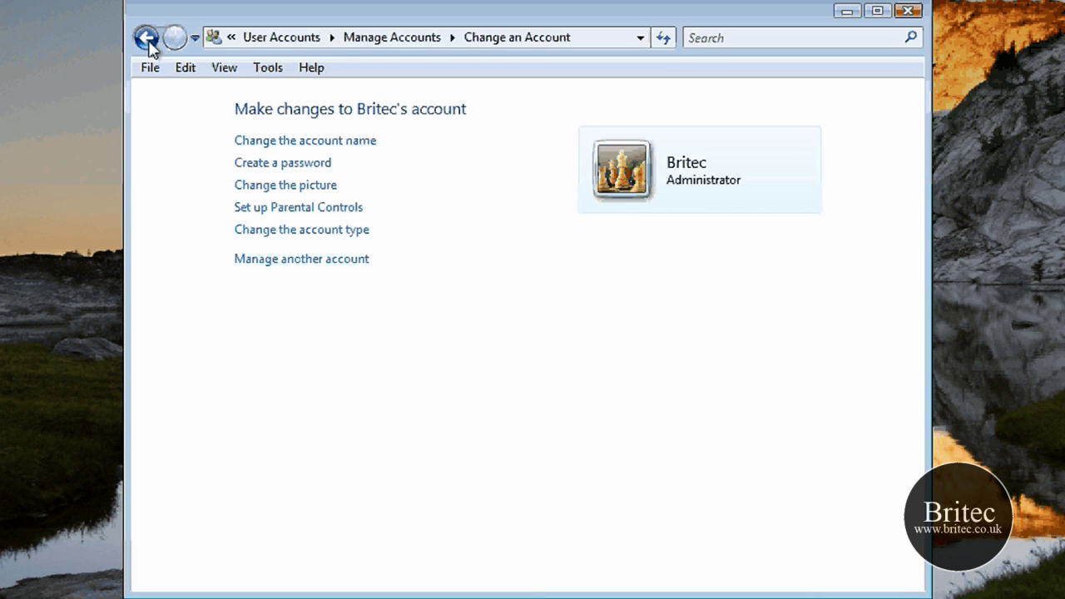
left_click(147, 40)
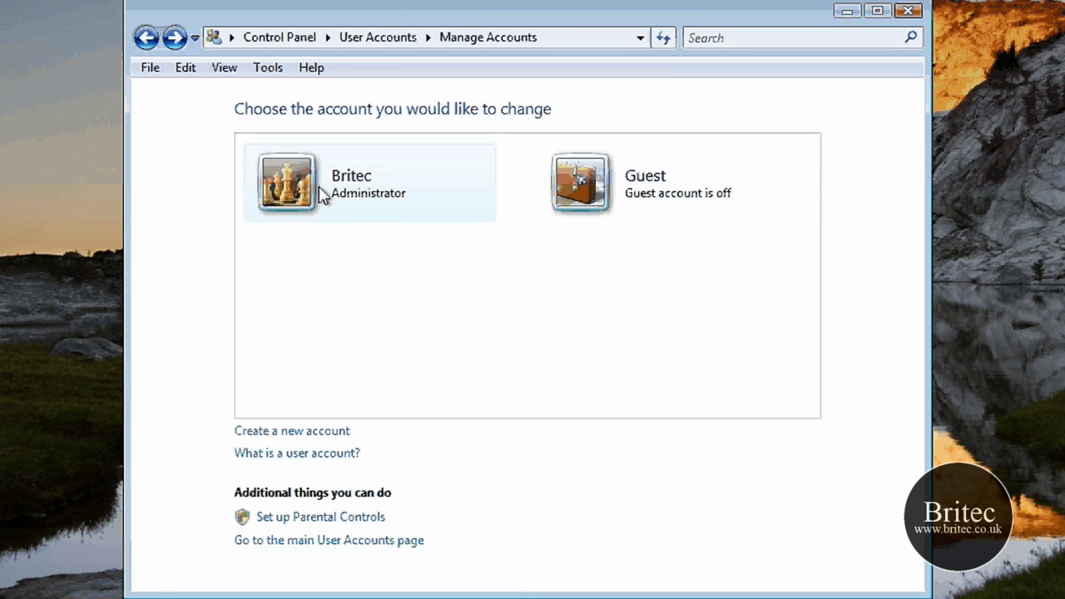
Step: Create a new user account named Britec2 with the Administrator account type
left_click(343, 431)
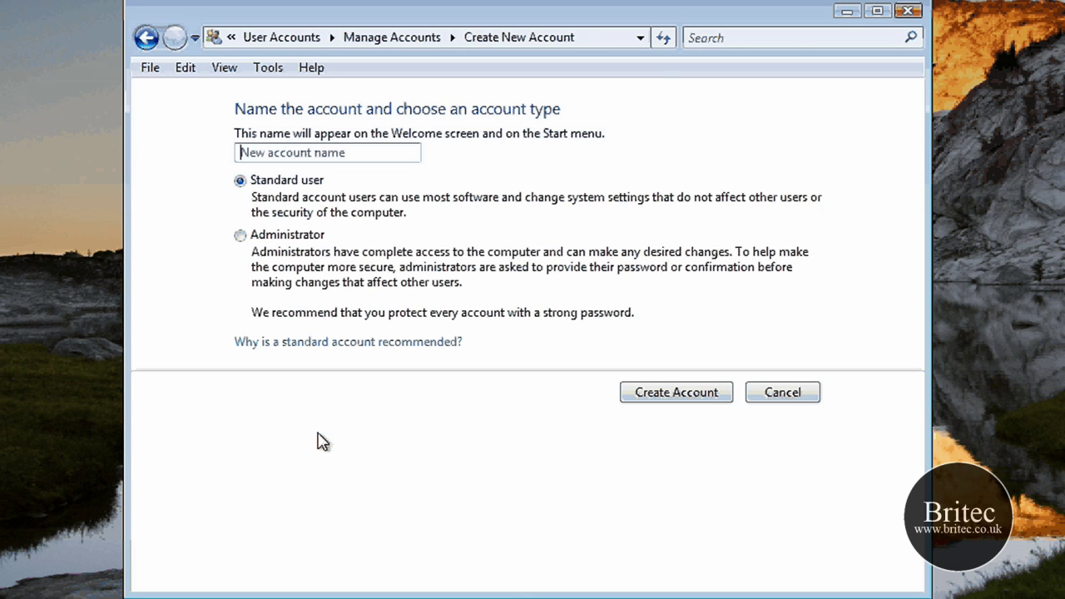
left_click(287, 235)
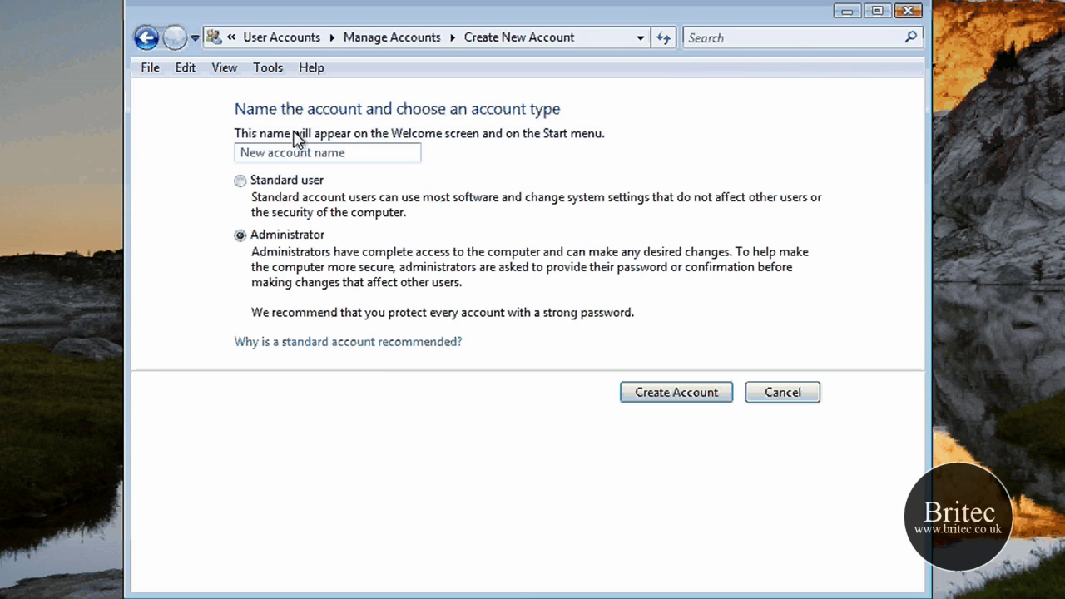
left_click(250, 153)
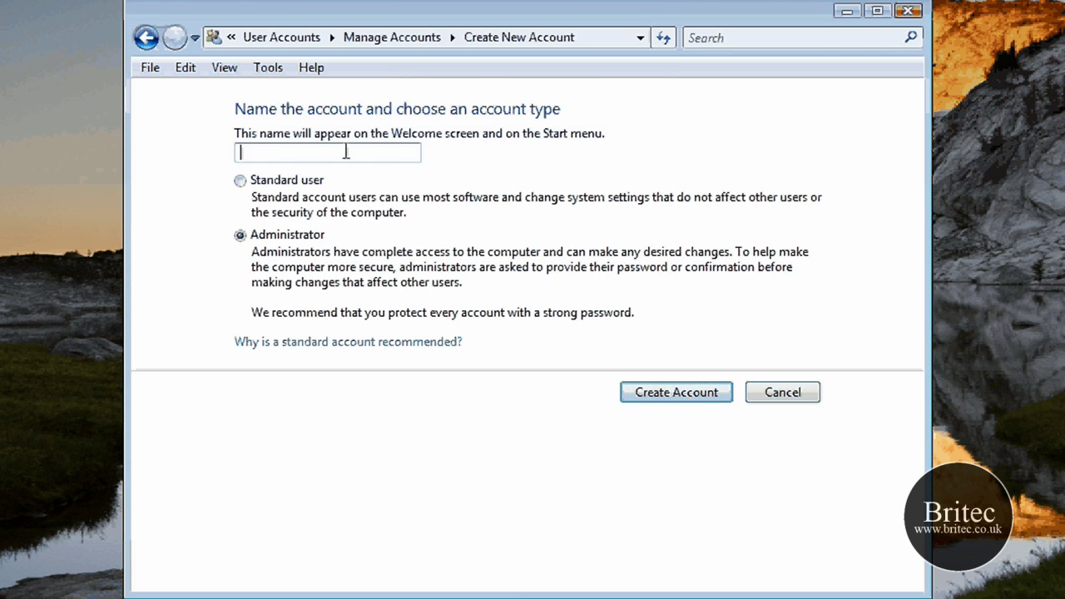
type("Bri")
type("texc")
key("BackSpace")
key("BackSpace")
type("c2")
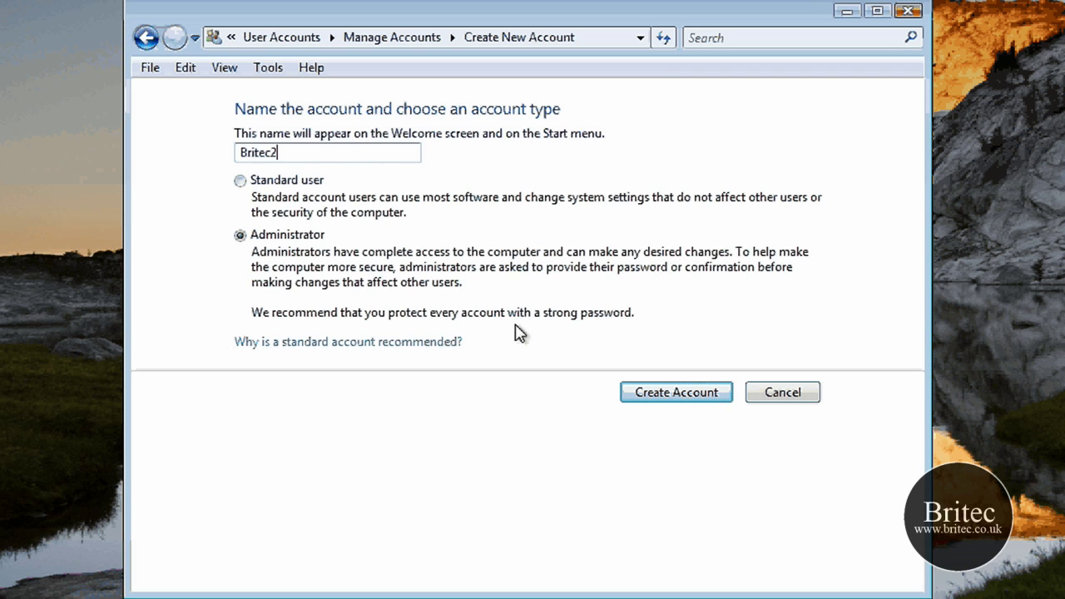
key("Return")
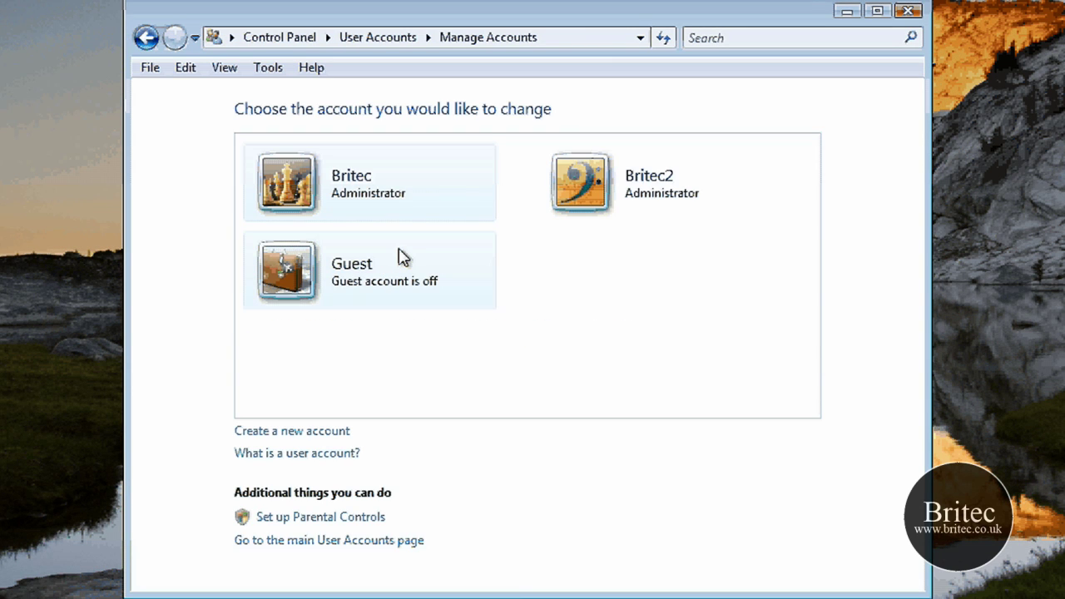
Step: Create another new user account named temp with the Administrator account type
key("alt+Left")
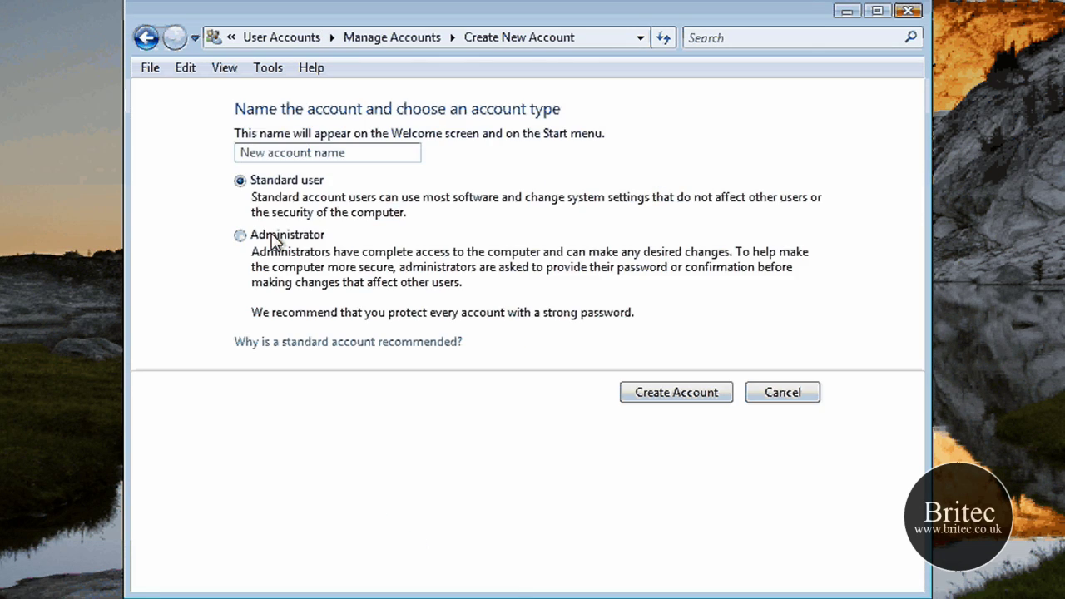
left_click(274, 238)
left_click(318, 154)
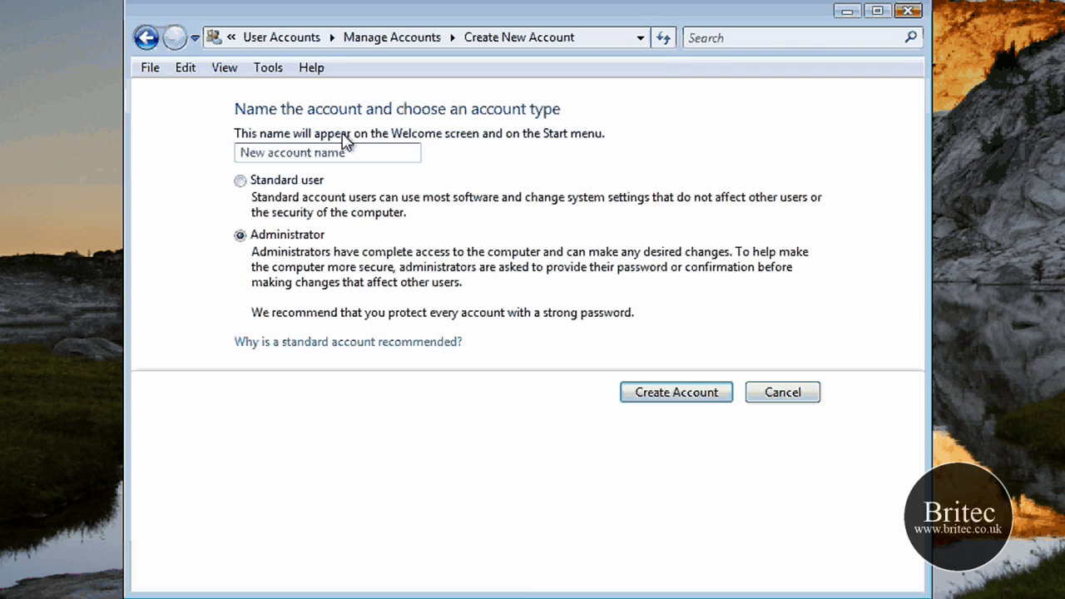
left_click(332, 154)
type("temp")
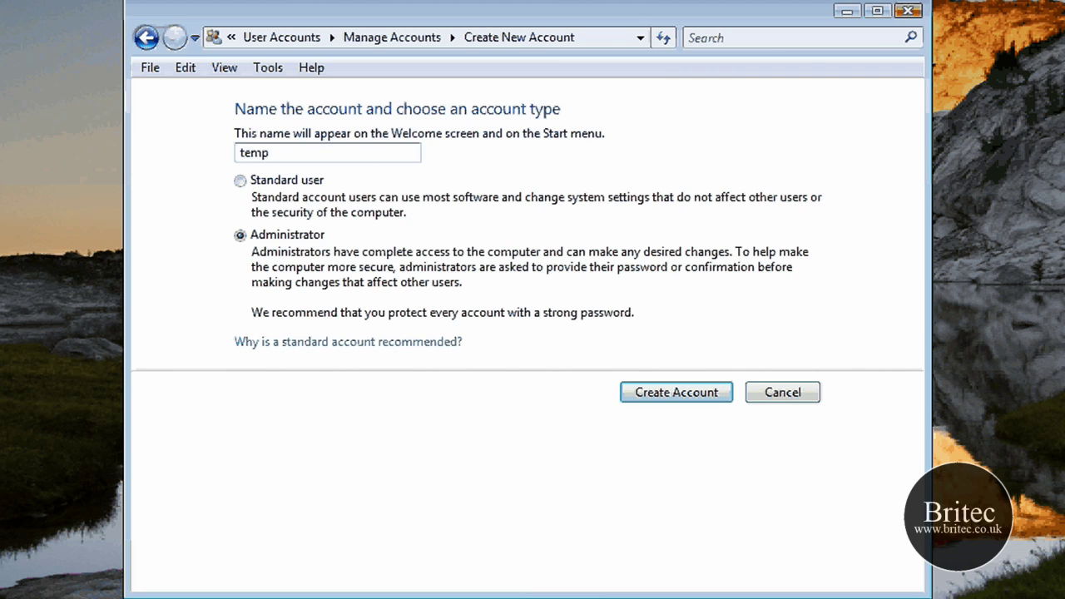
key("Return")
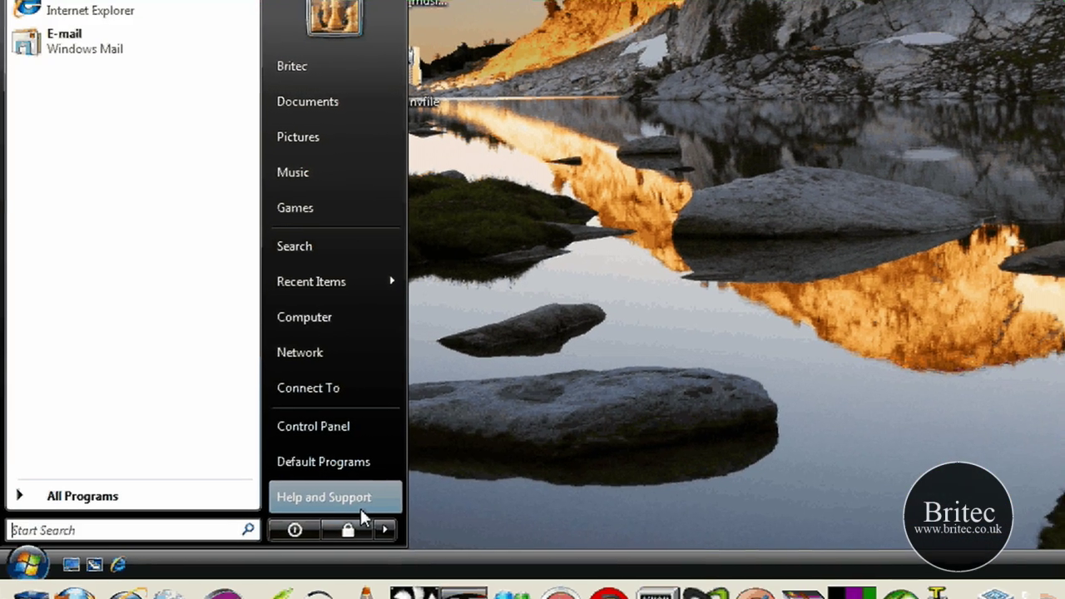
Step: Log off the Britec account and sign in to the Britec2 account
left_click(385, 528)
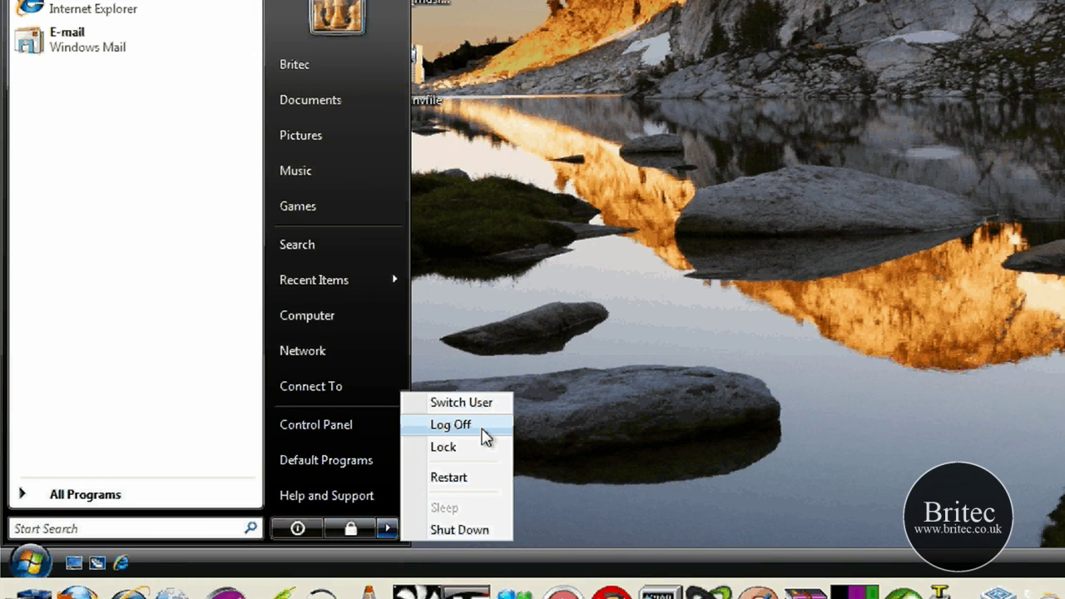
left_click(485, 435)
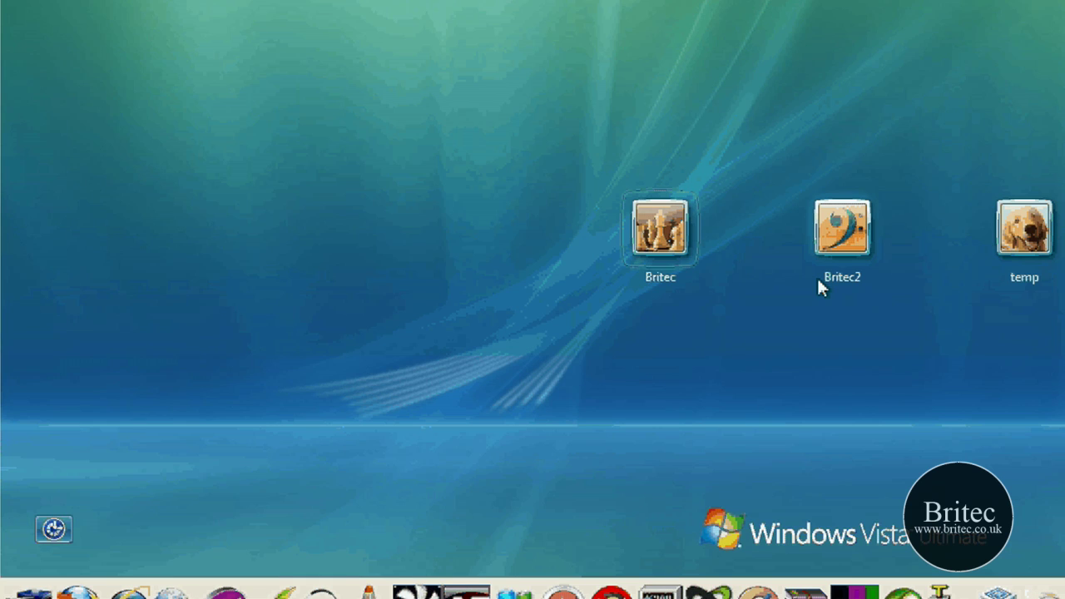
left_click(818, 282)
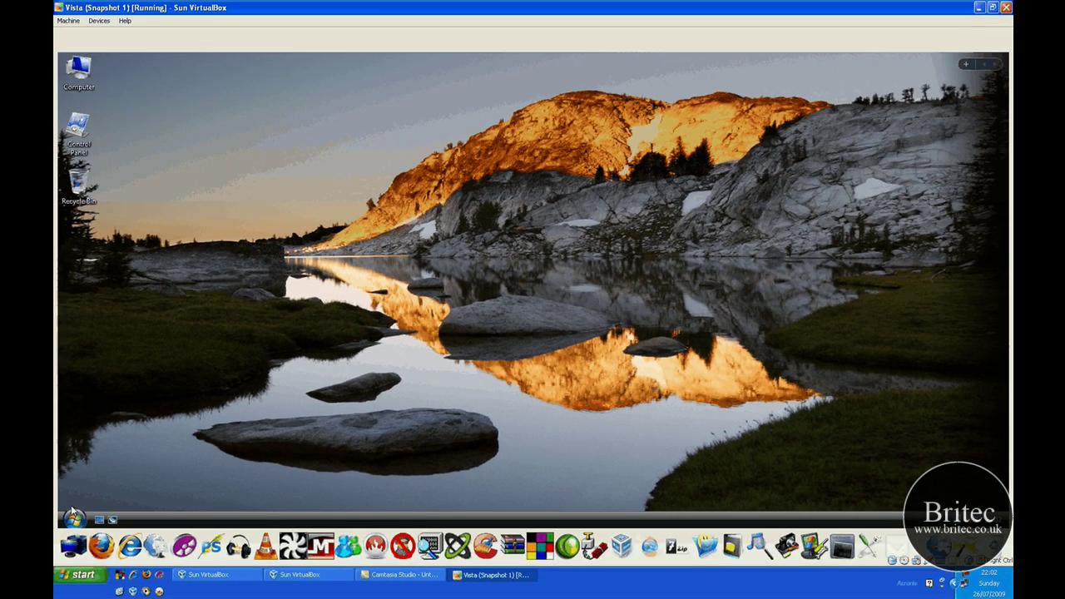
Step: Log off the Britec2 account and sign in to the temp account
left_click(73, 515)
left_click(275, 500)
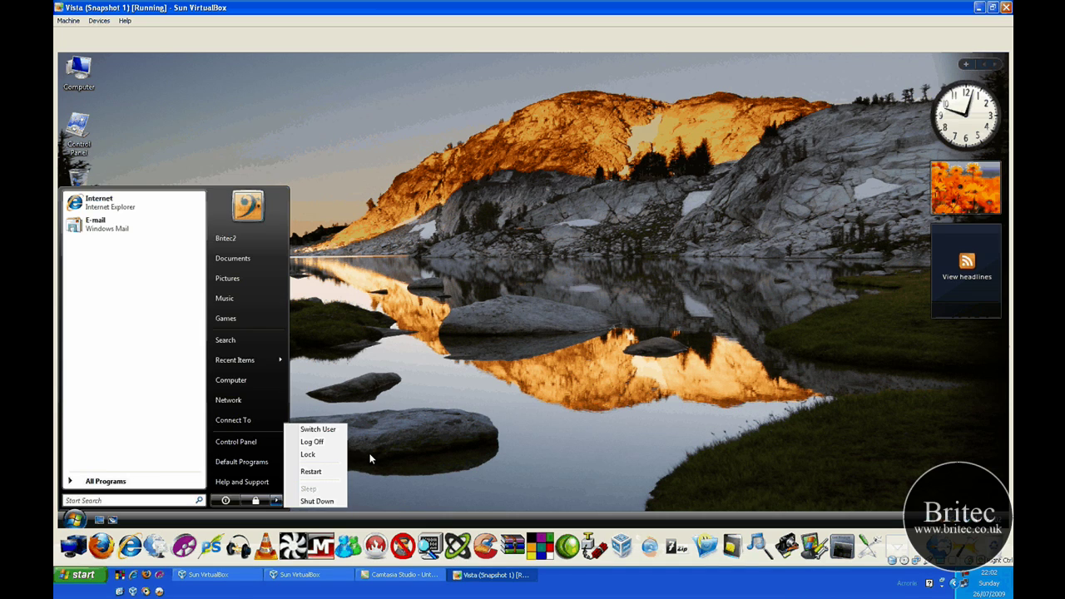
left_click(371, 459)
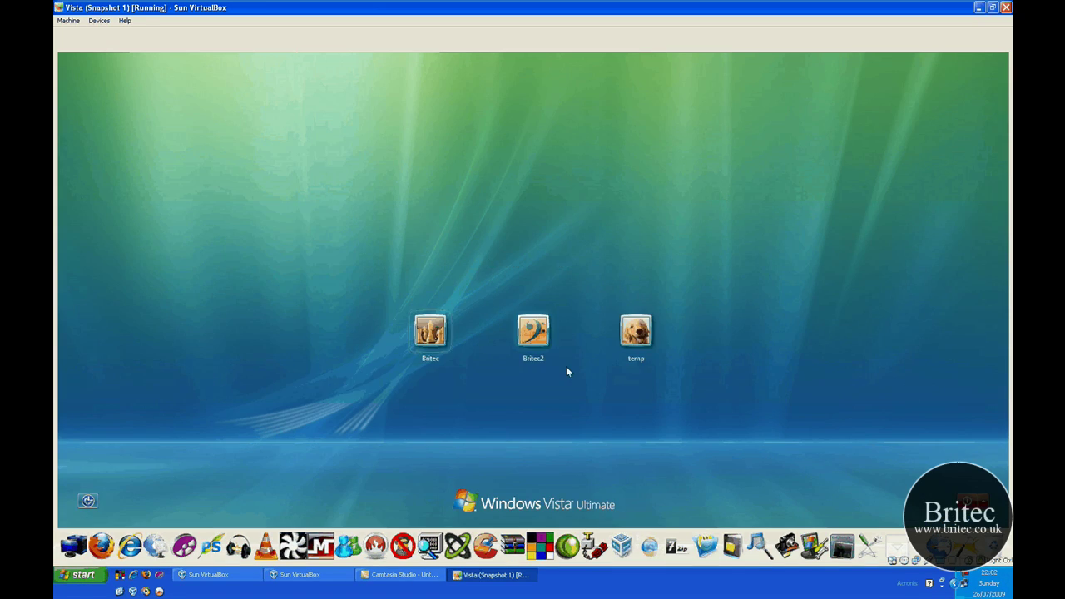
left_click(636, 333)
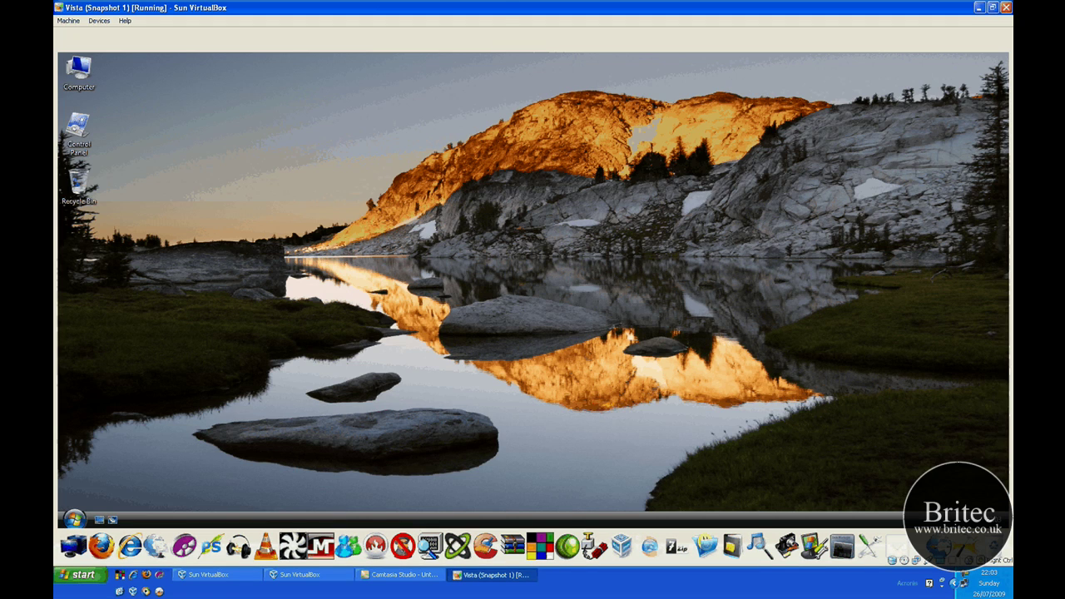
Step: Open the Britec profile folder inside Users on Local Disk (C:)
double_click(79, 72)
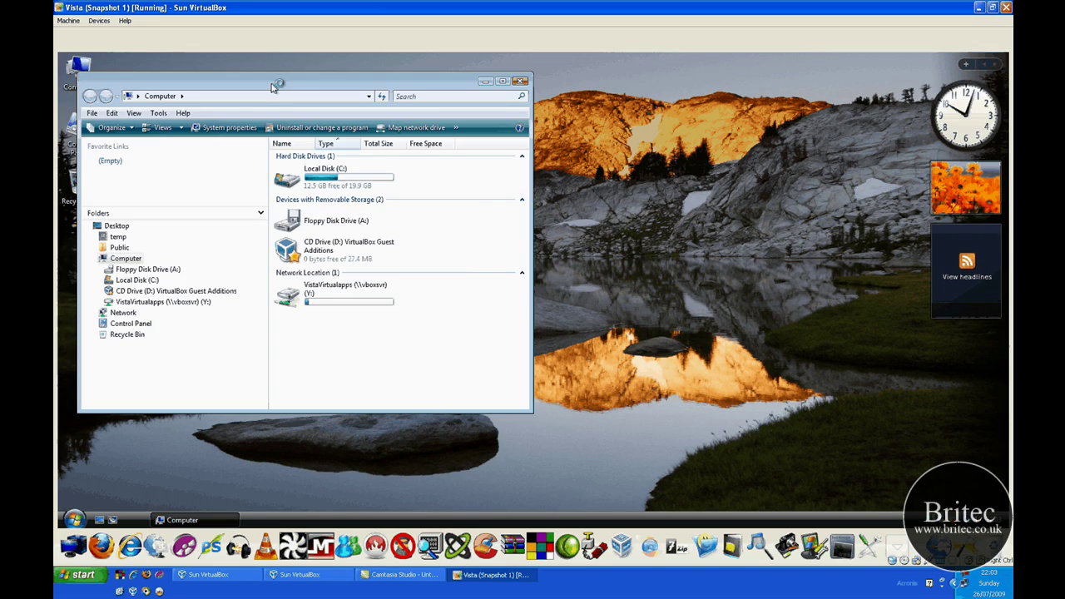
left_click_drag(271, 87, 475, 138)
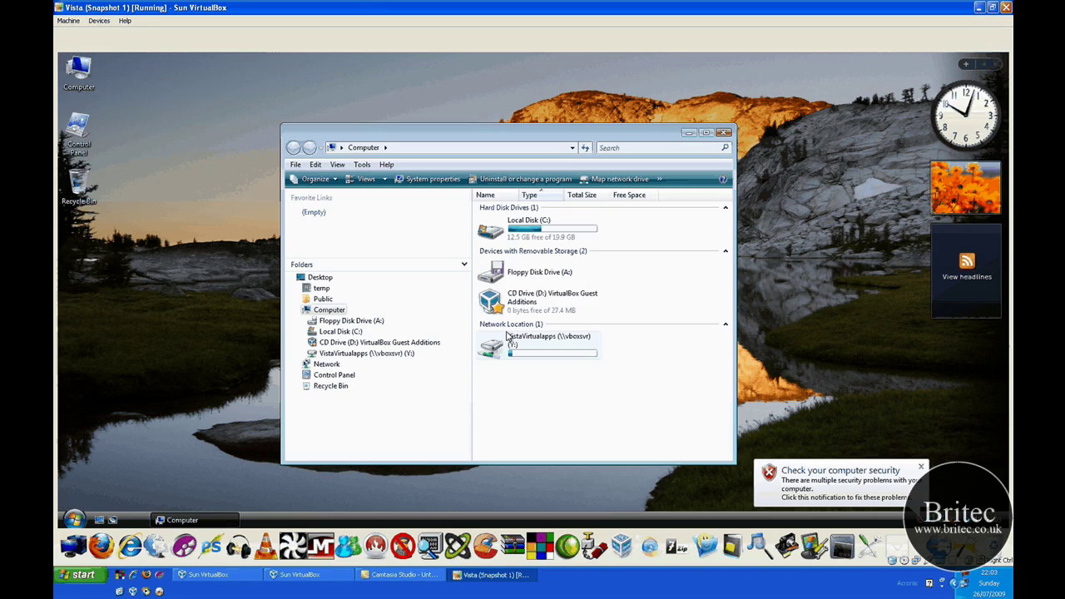
double_click(518, 230)
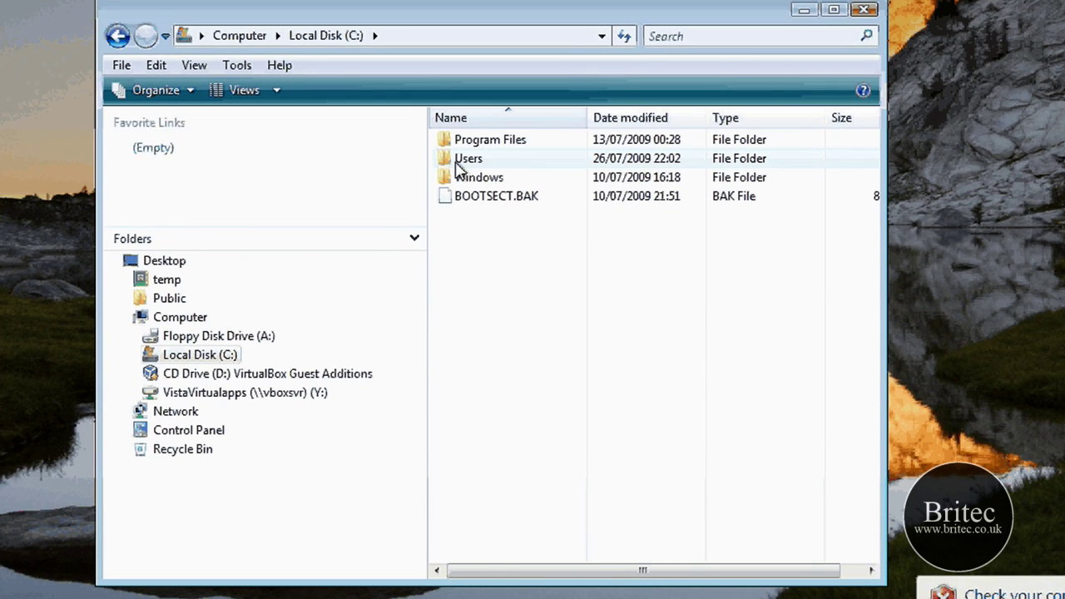
double_click(485, 221)
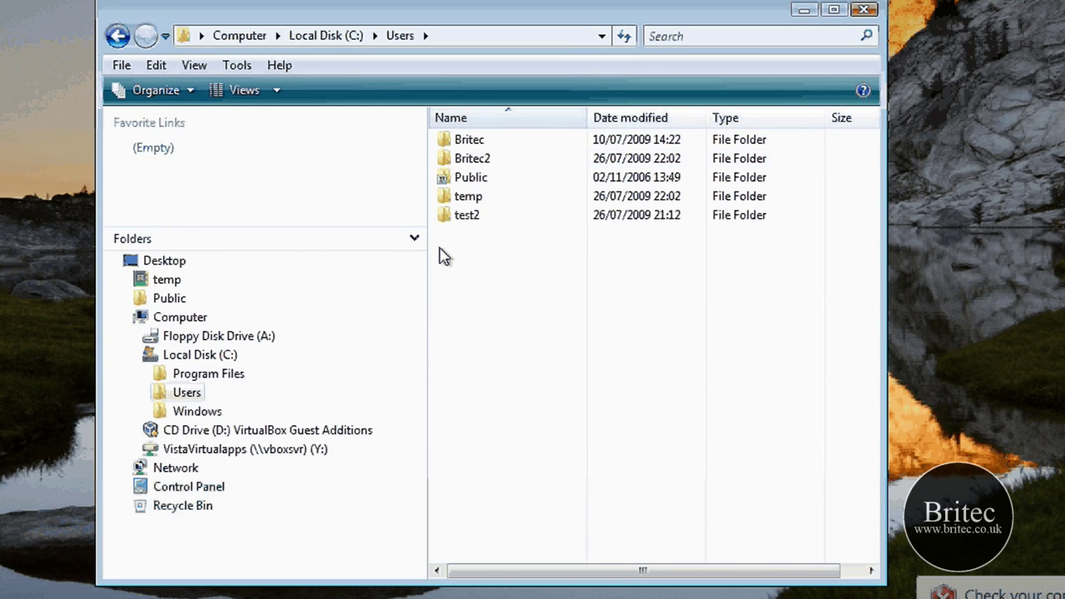
double_click(462, 141)
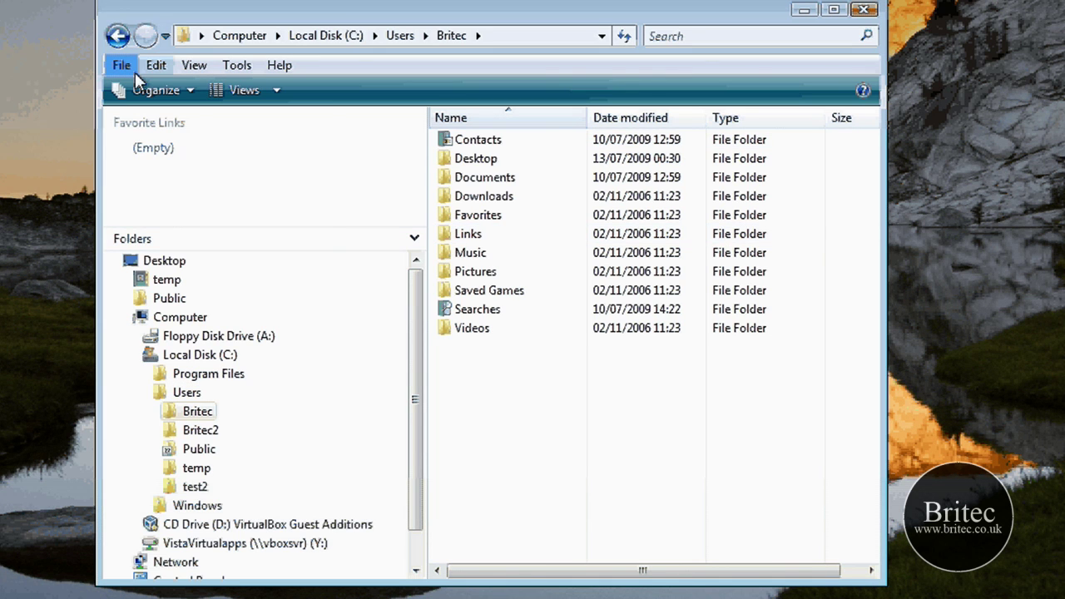
Step: Set the folder options to show hidden files and folders, known file extensions and protected operating system files, and look through the Britec folder
left_click(172, 94)
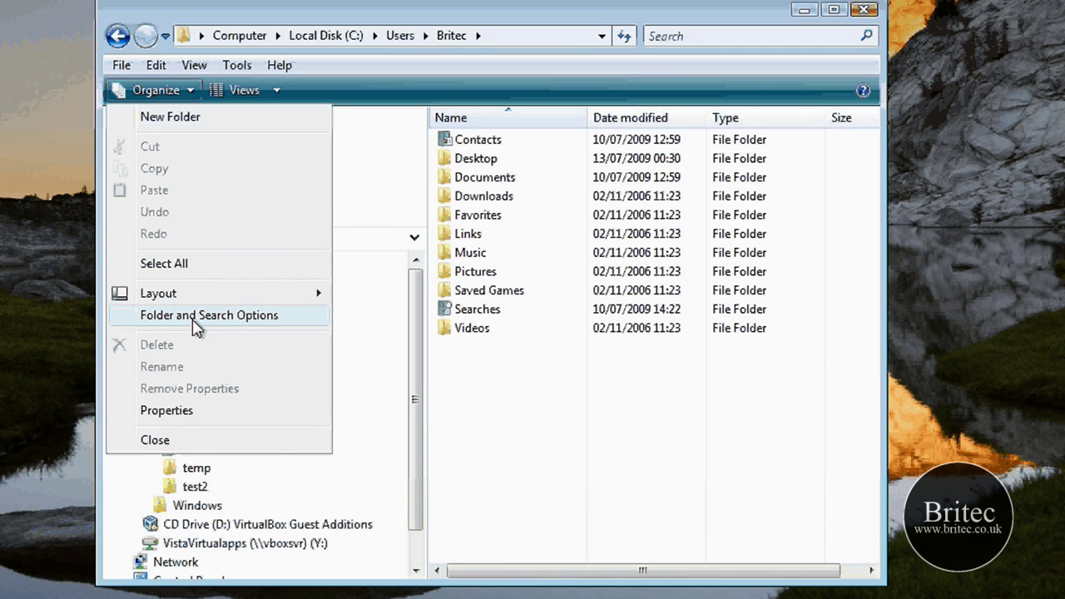
left_click(197, 322)
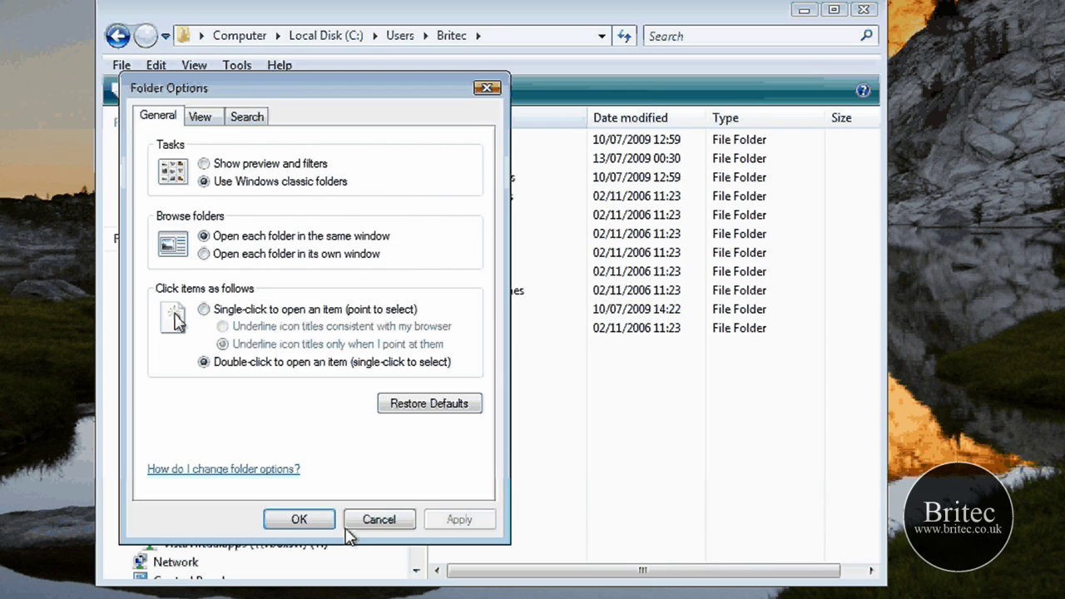
key("ctrl+Tab")
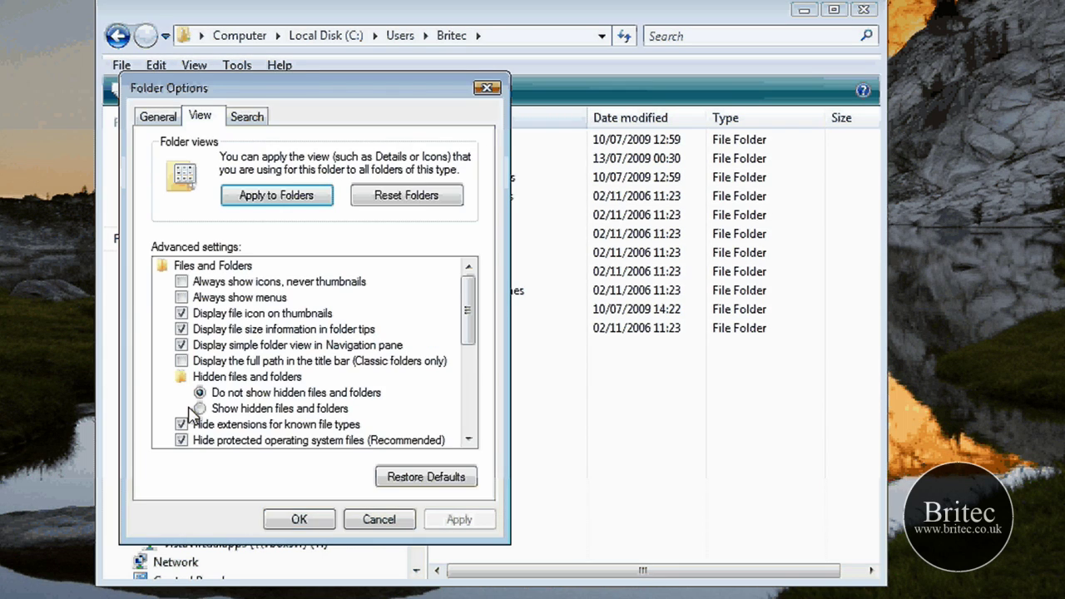
left_click(199, 408)
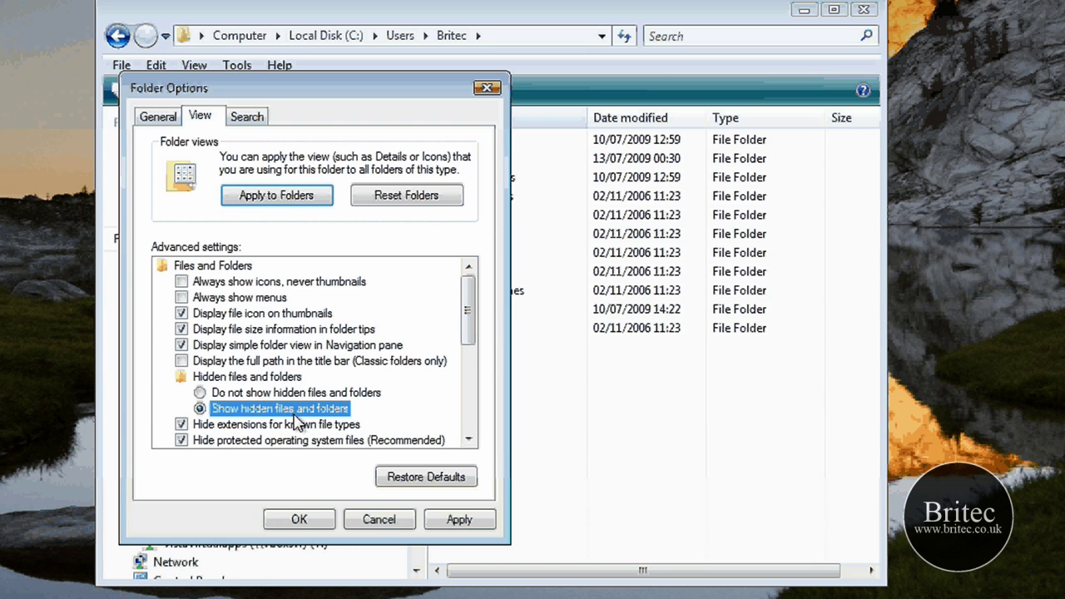
left_click(296, 424)
left_click(316, 440)
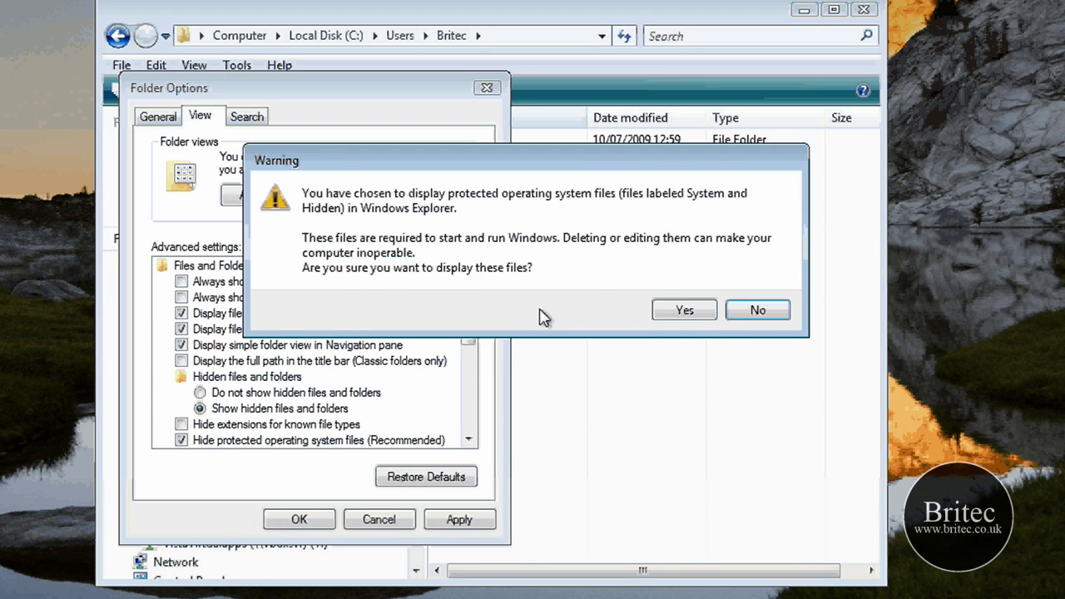
key("y")
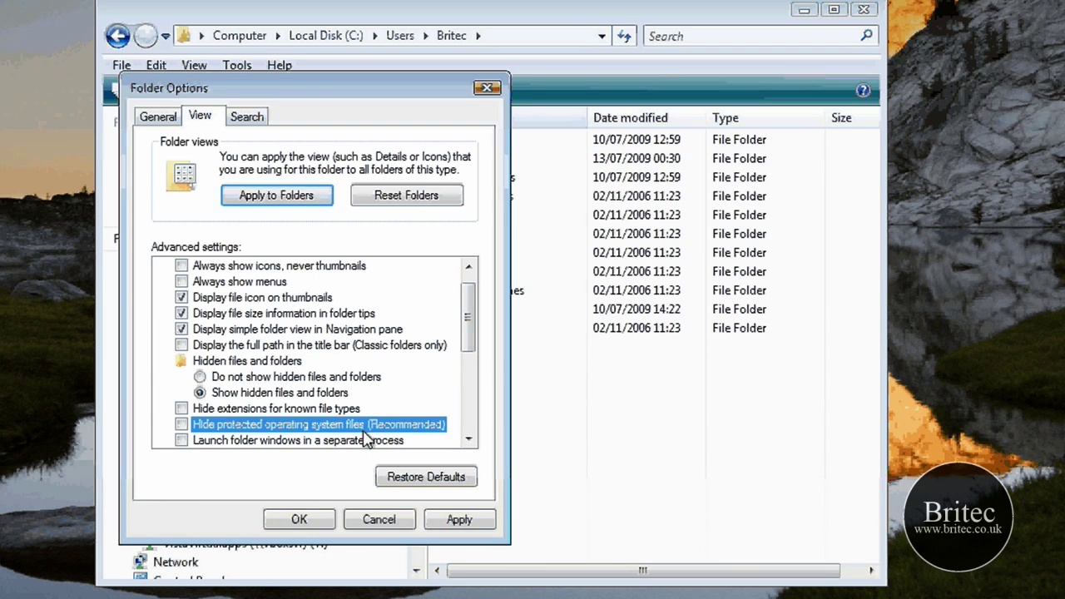
left_click(395, 526)
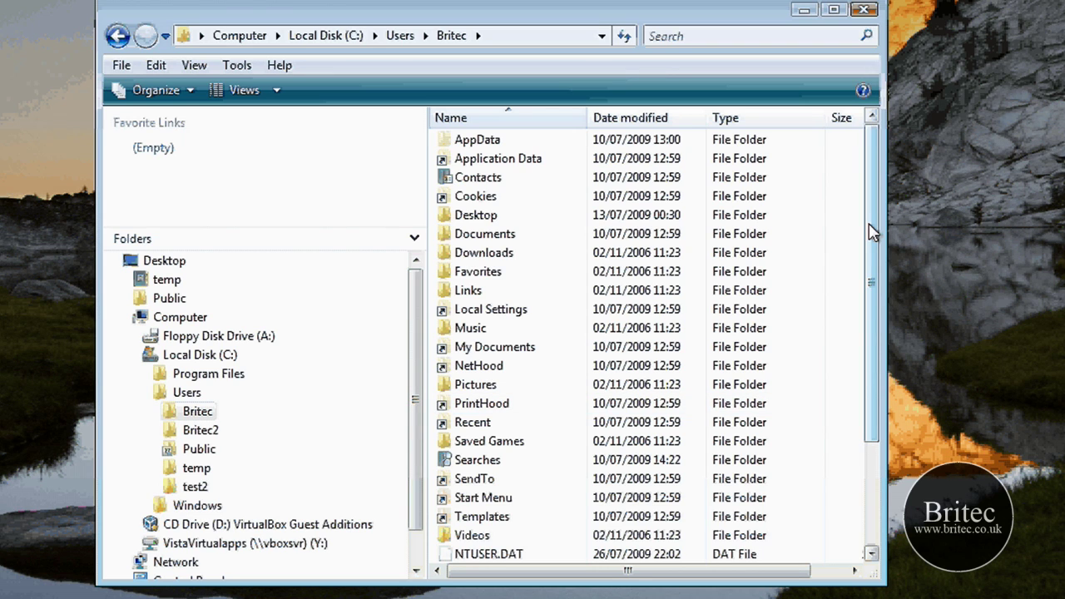
scroll(503, 515, "down", 3)
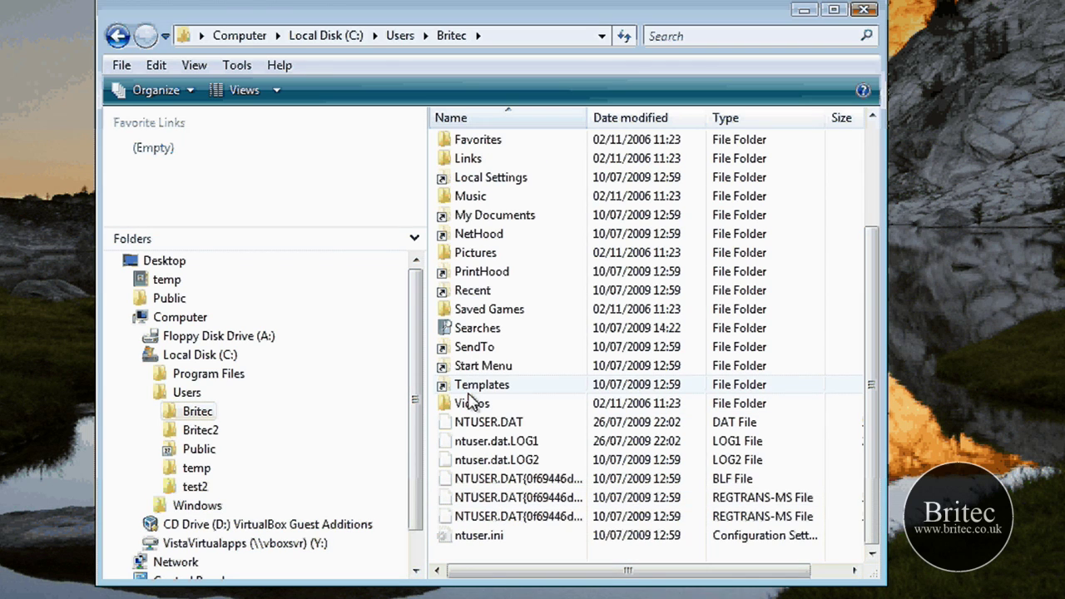
left_click_drag(871, 312, 873, 210)
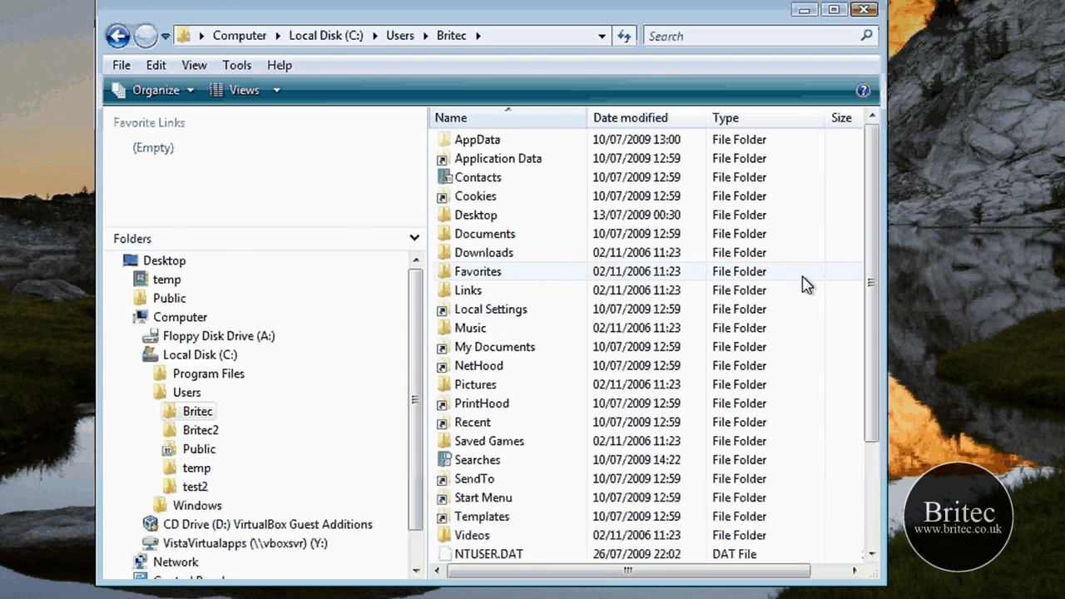
Step: Select all folders from AppData through Videos in the Britec profile folder and copy them
left_click(466, 141)
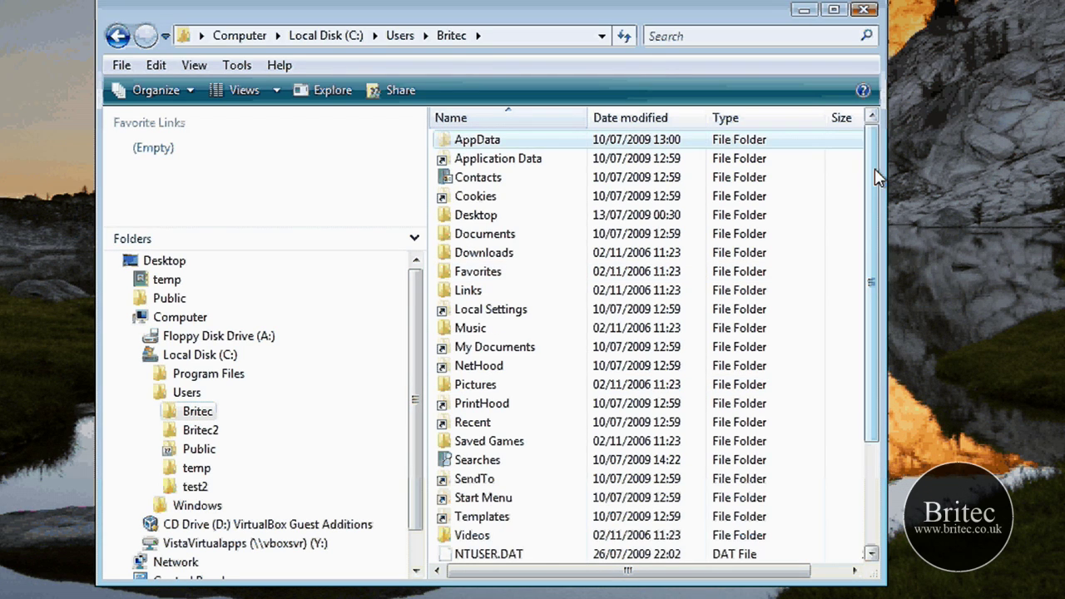
scroll(476, 413, "down", 3)
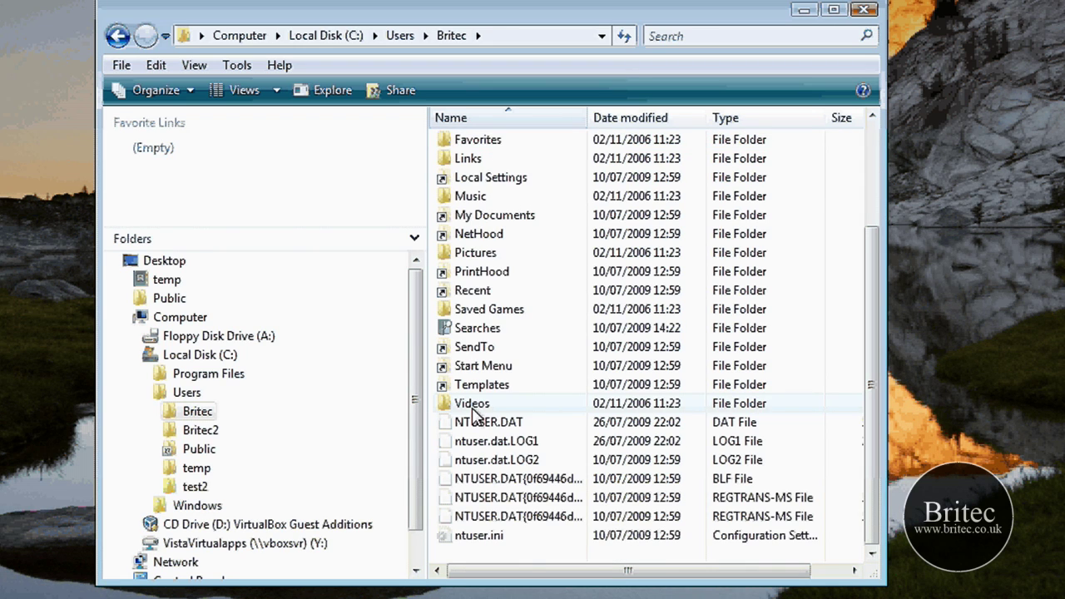
left_click(471, 408, "shift")
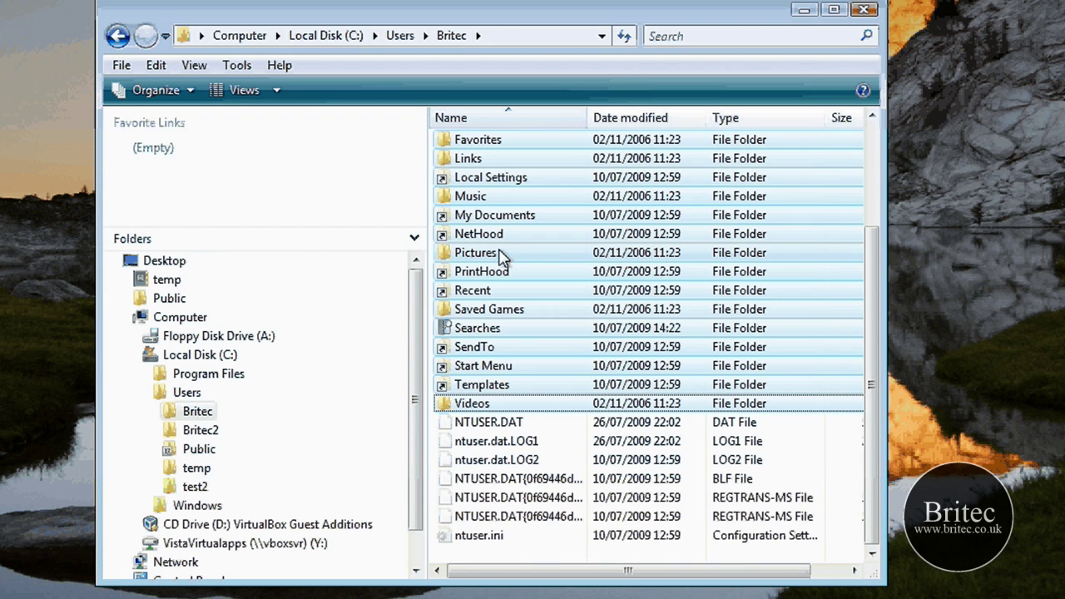
left_click_drag(504, 258, 108, 133)
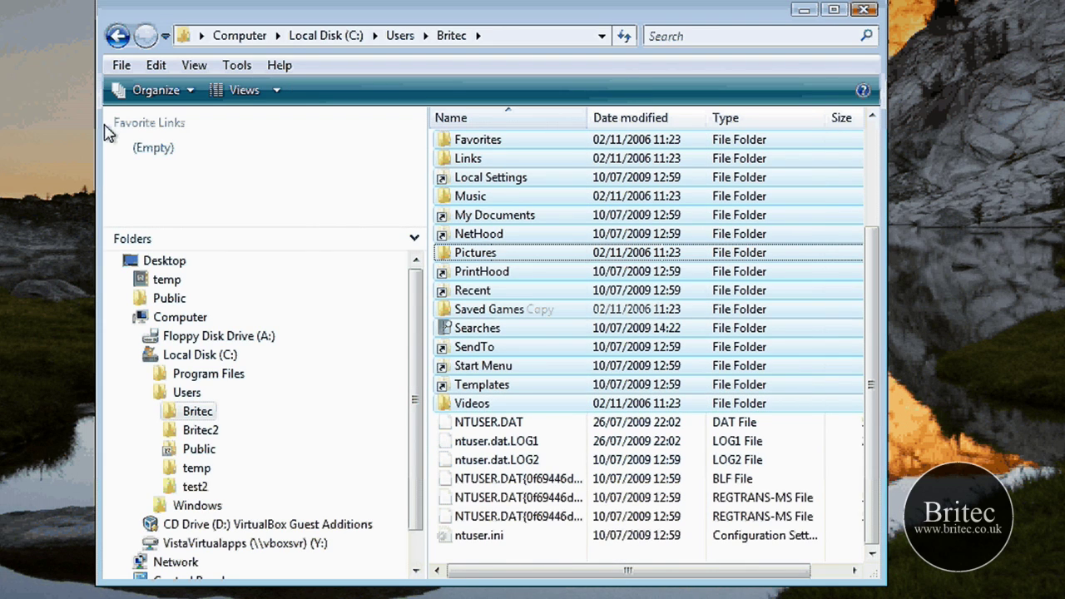
Step: Paste the copied profile folders into the Britec2 folder inside Users
key("BackSpace")
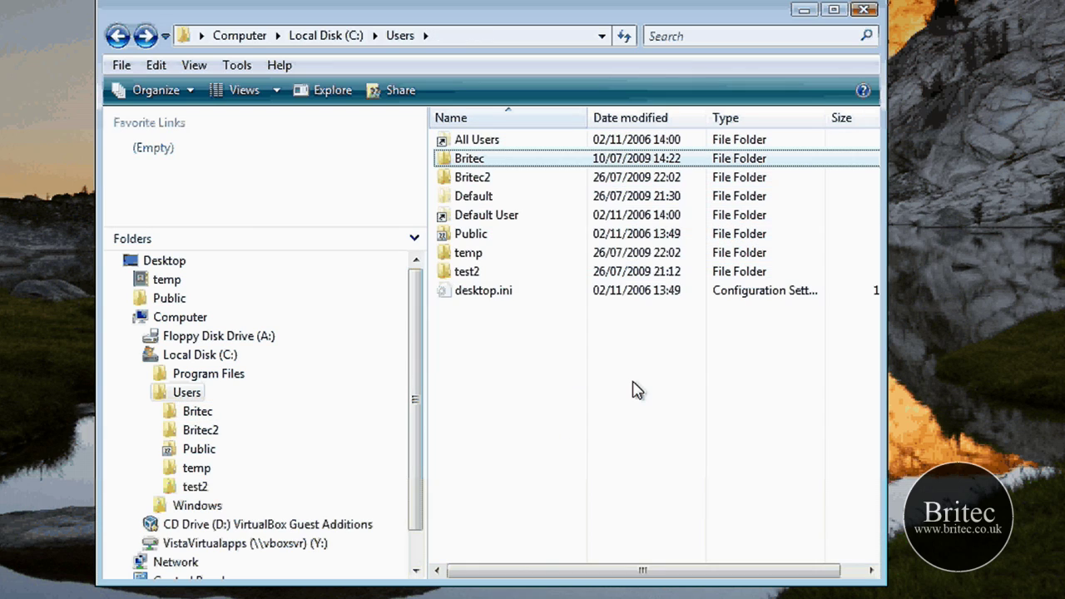
double_click(481, 181)
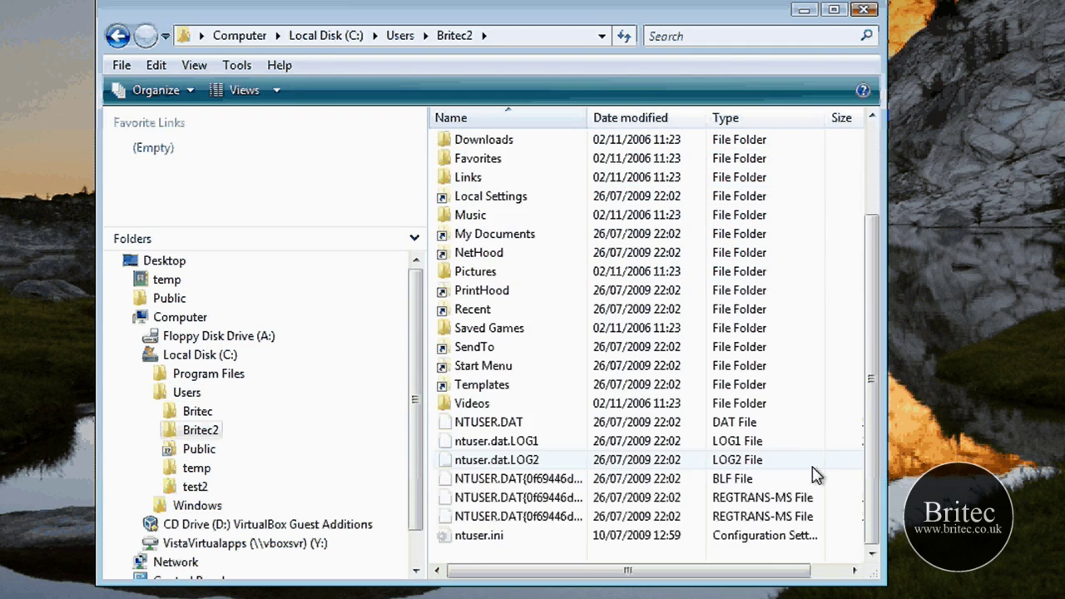
right_click(751, 554)
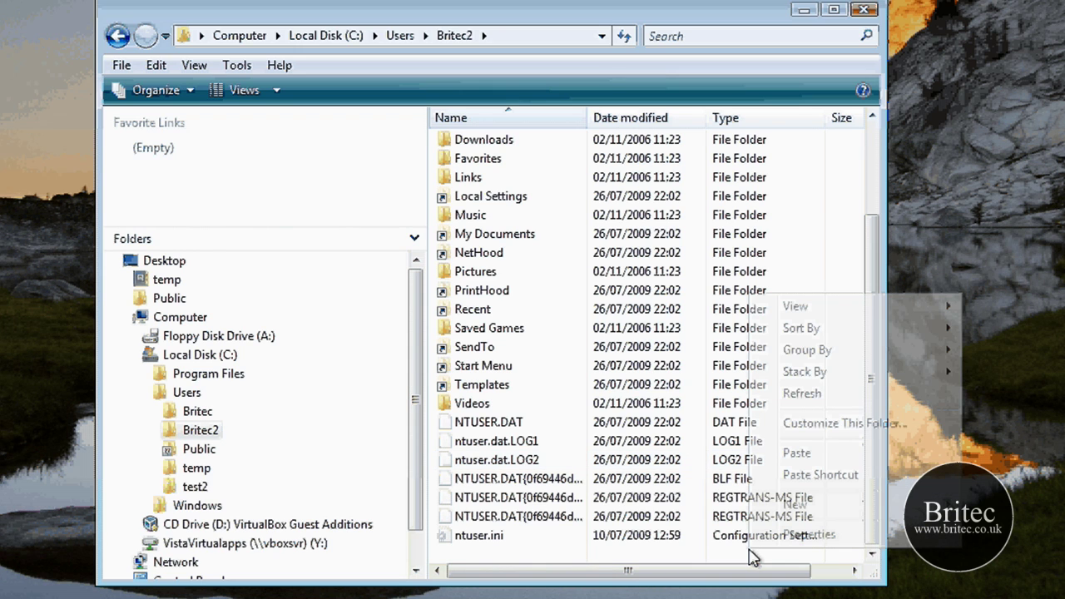
left_click(829, 456)
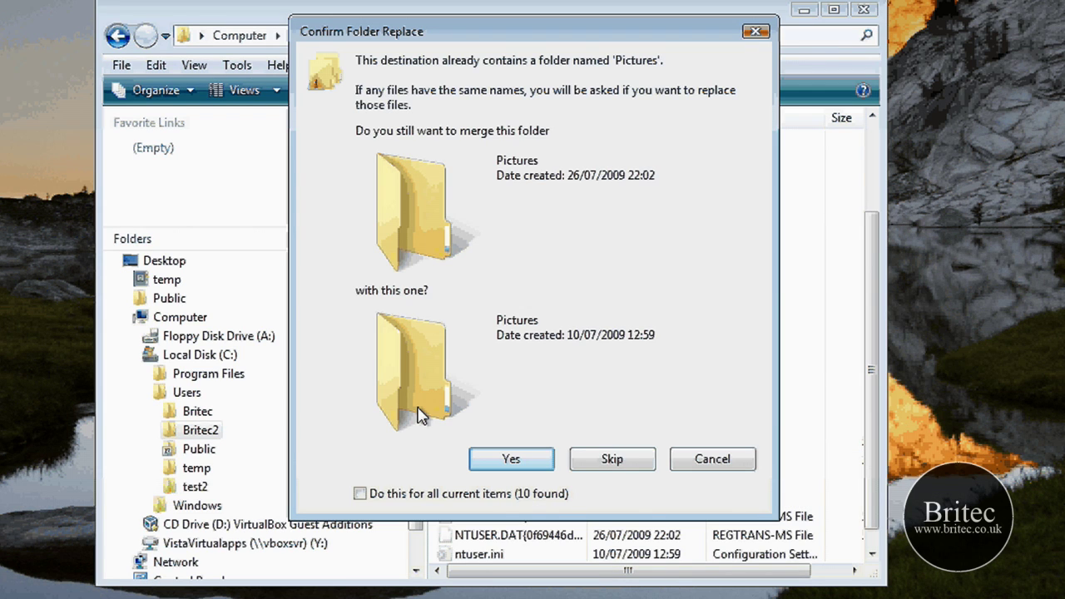
Step: Merge the copied folders with the existing ones in Britec2, using Copy and Replace for all file conflicts, and check the folder's contents
left_click(511, 459)
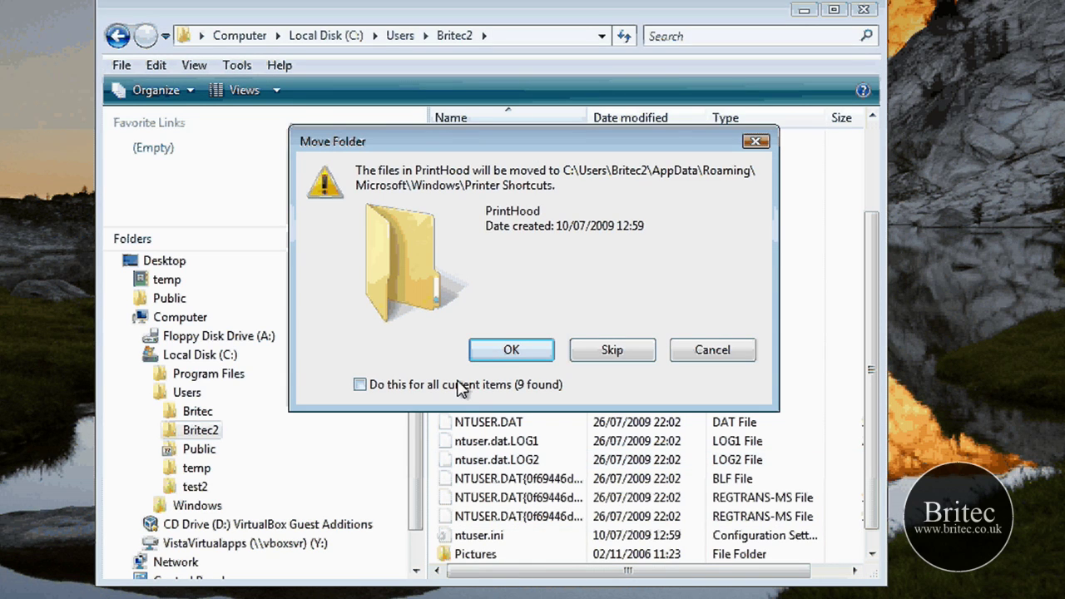
left_click(511, 353)
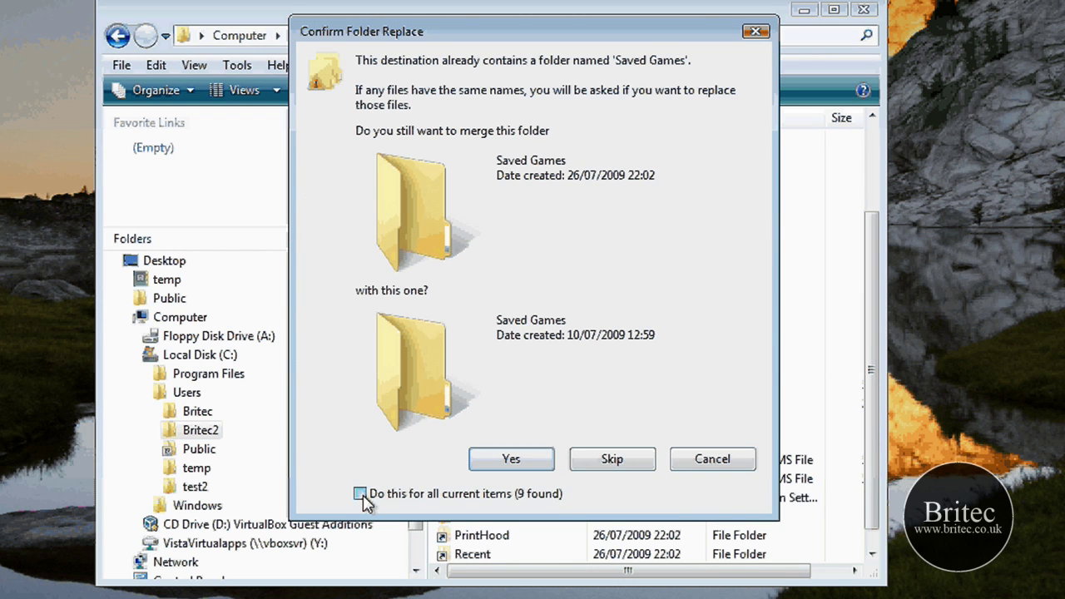
key("Return")
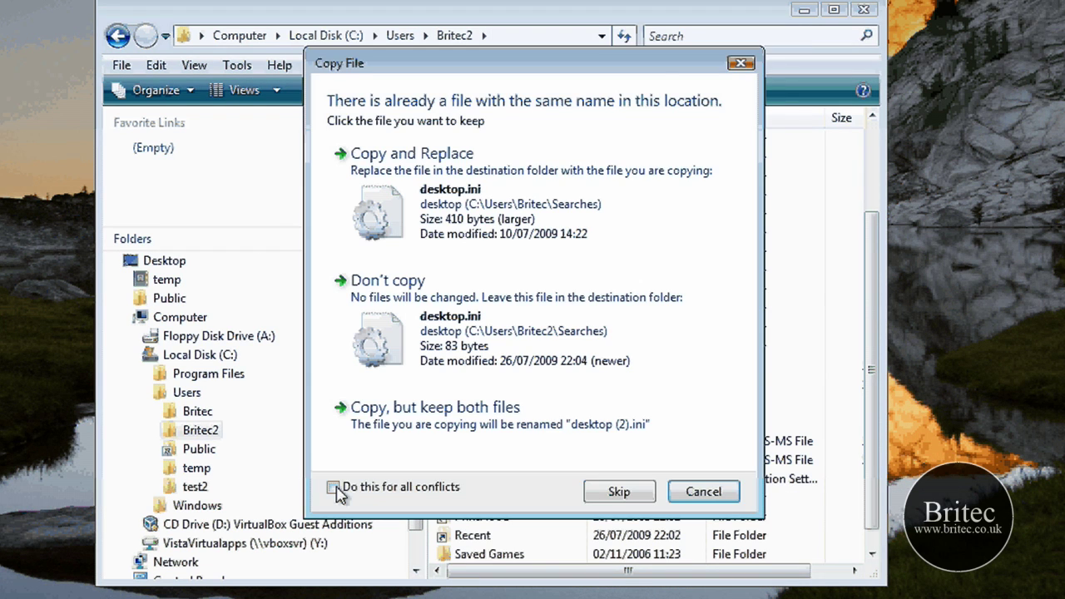
left_click(333, 487)
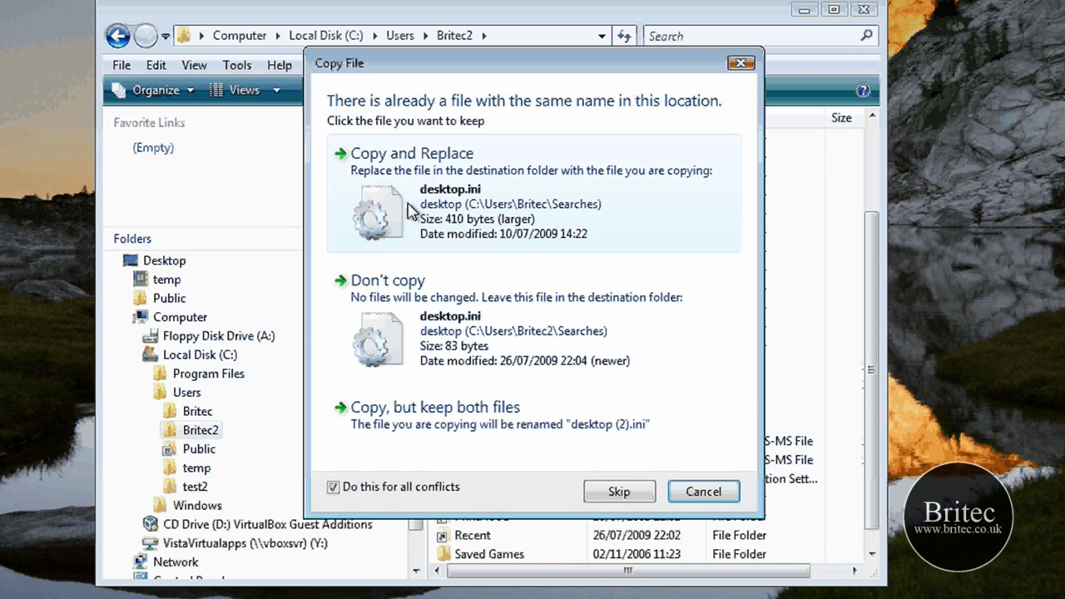
left_click(414, 211)
key("Return")
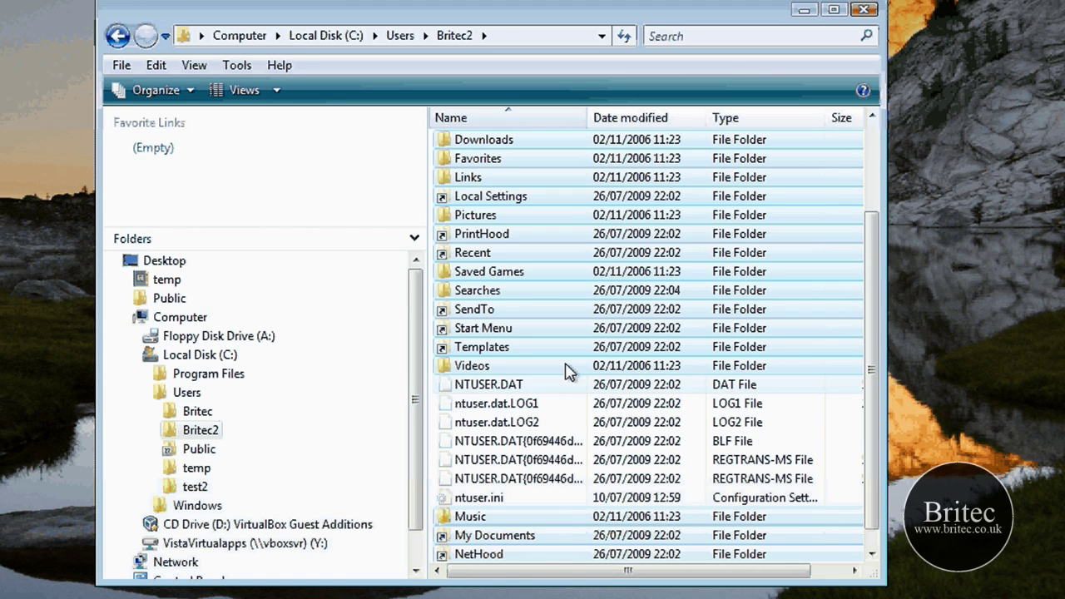
scroll(482, 287, "up", 2)
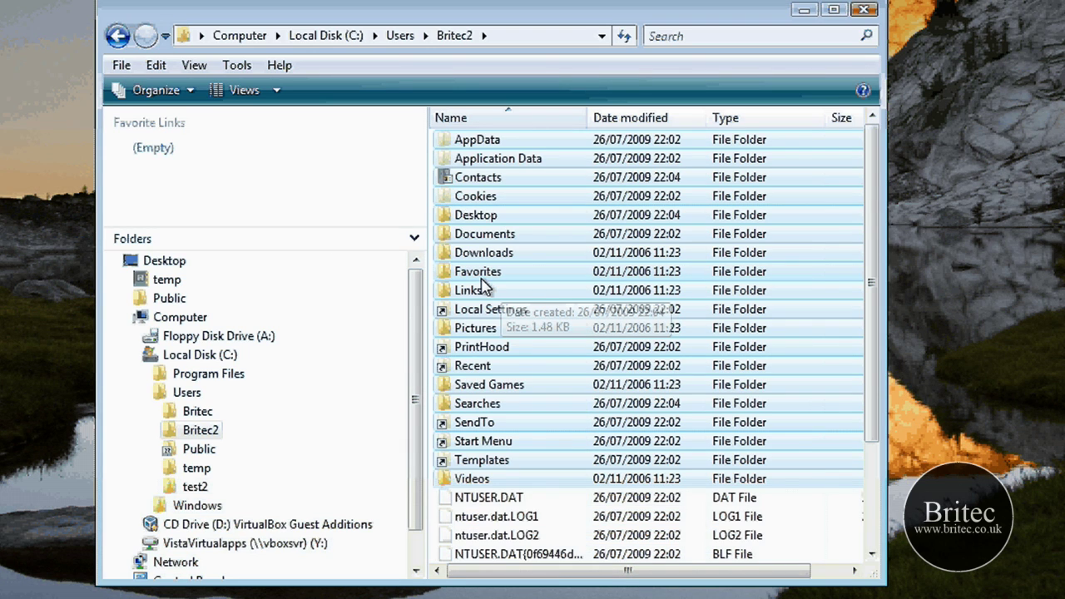
scroll(568, 278, "down", 3)
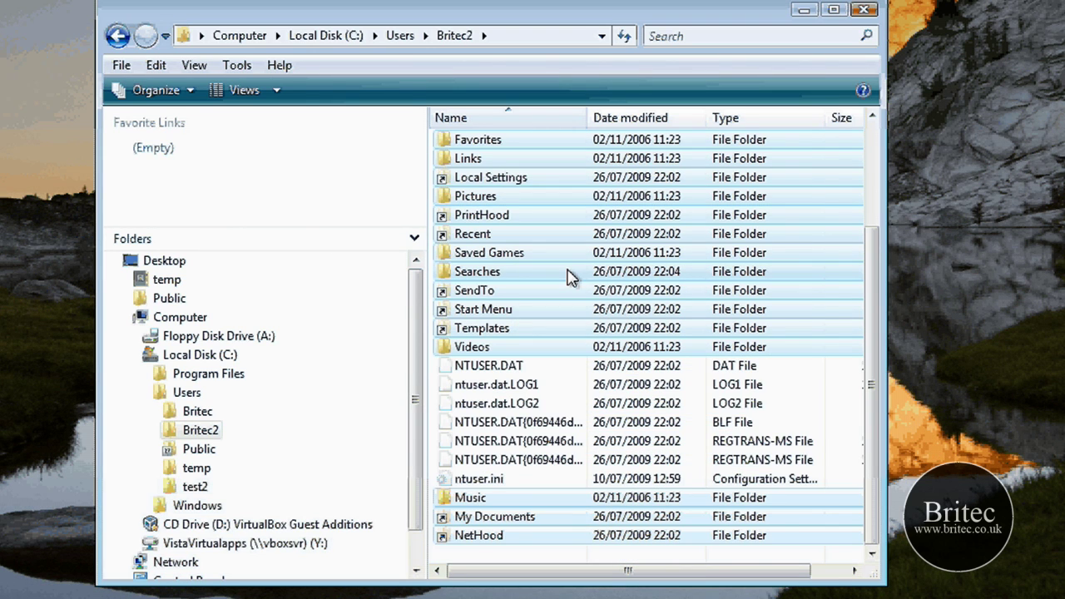
Step: Return to the Users folder and examine the security permissions in the Britec folder's properties
key("BackSpace")
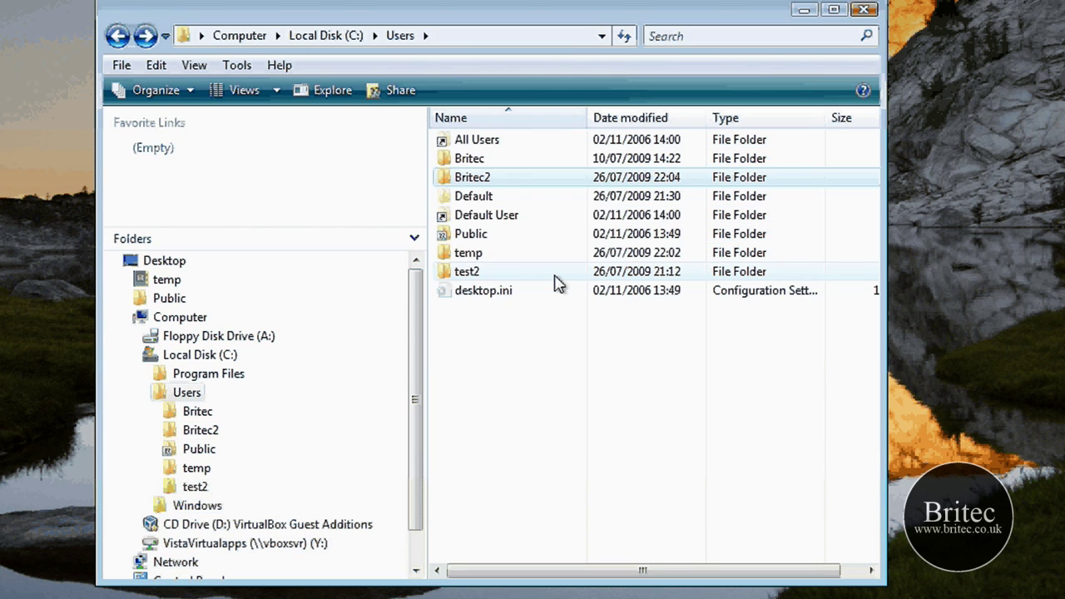
mouse_move(494, 186)
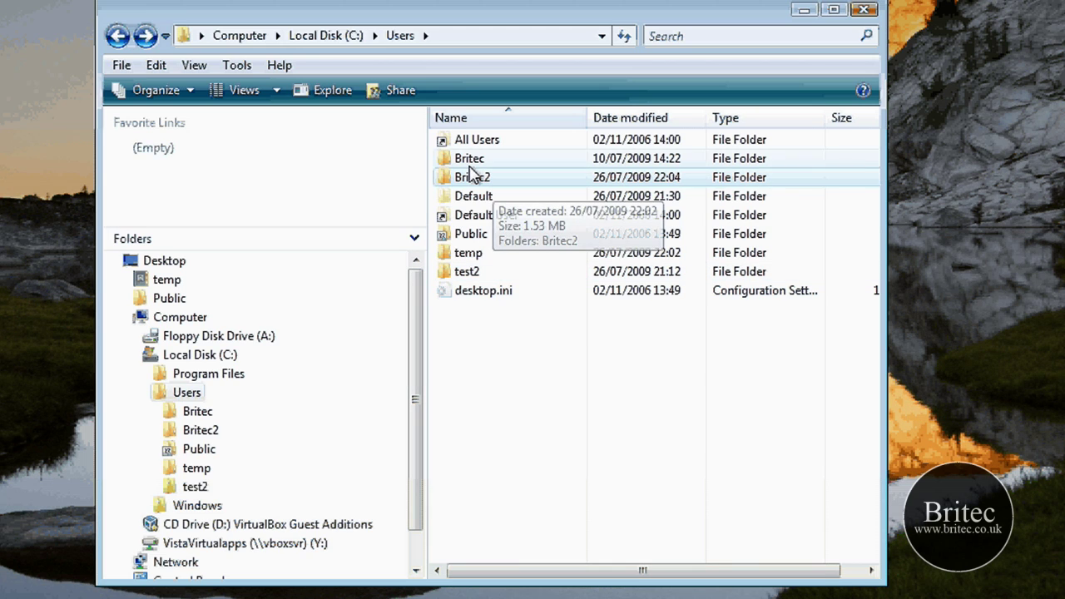
left_click(476, 160)
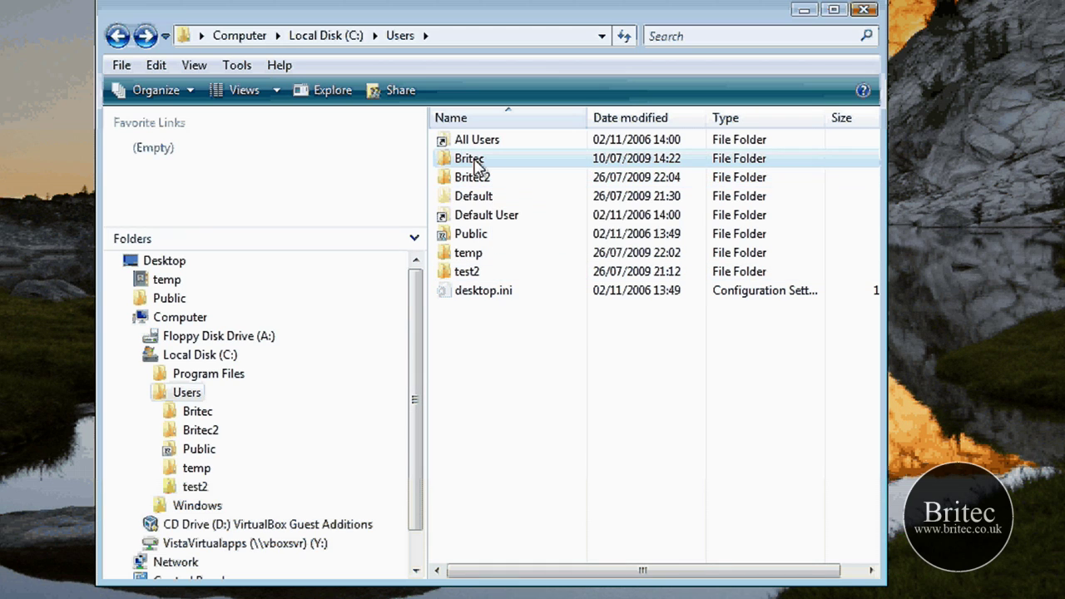
right_click(479, 165)
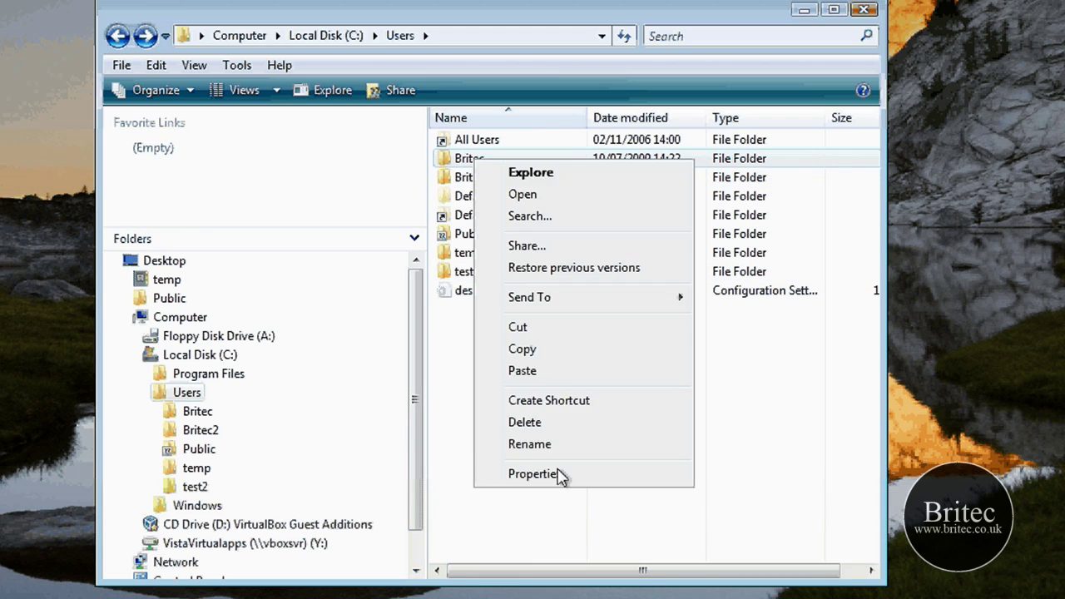
left_click(533, 474)
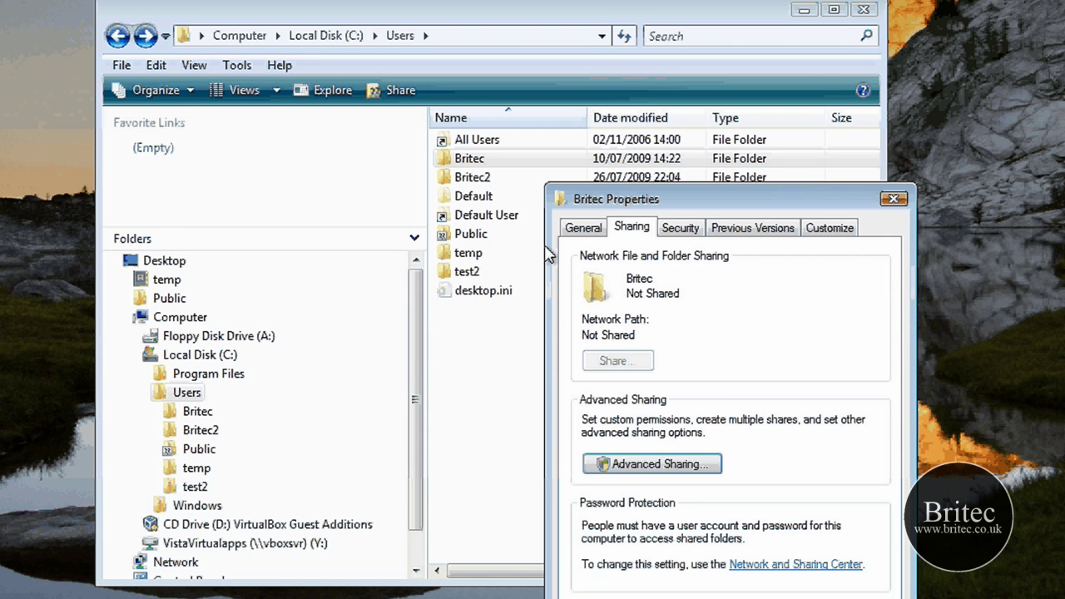
left_click_drag(720, 205, 531, 102)
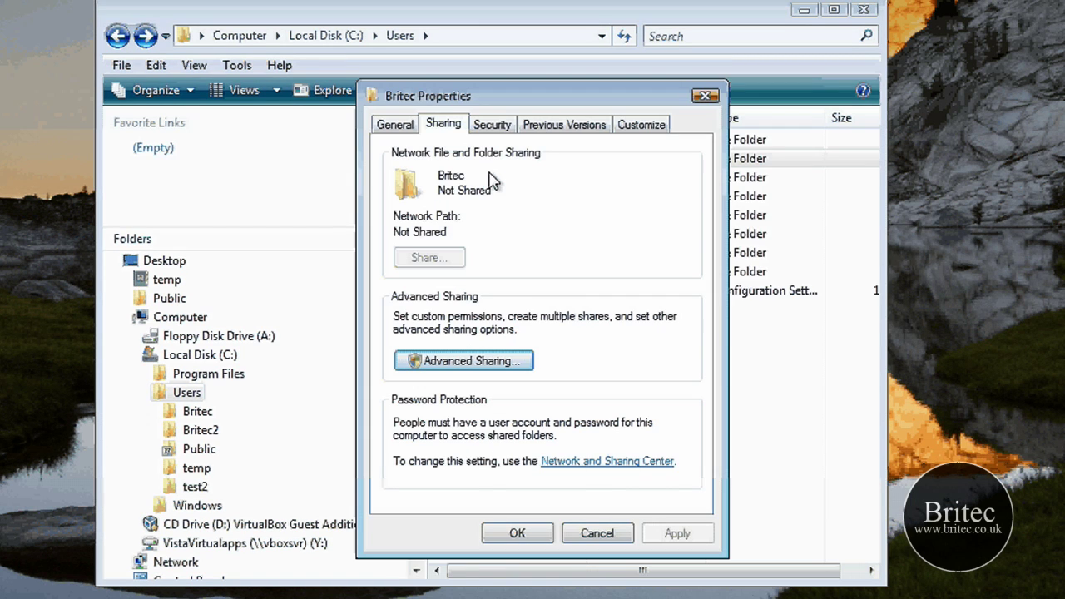
left_click(491, 126)
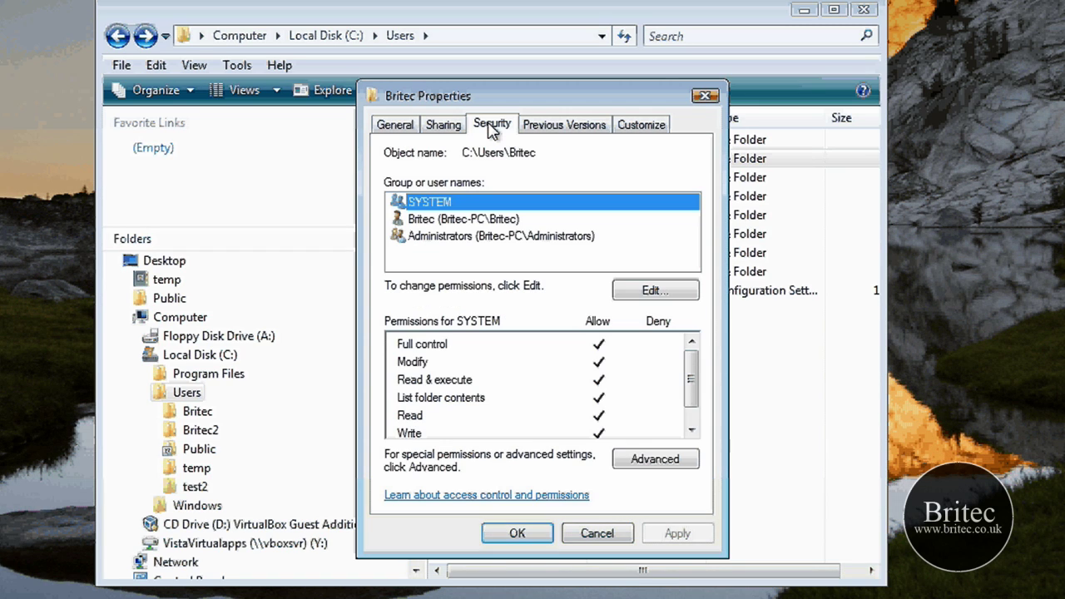
left_click(704, 96)
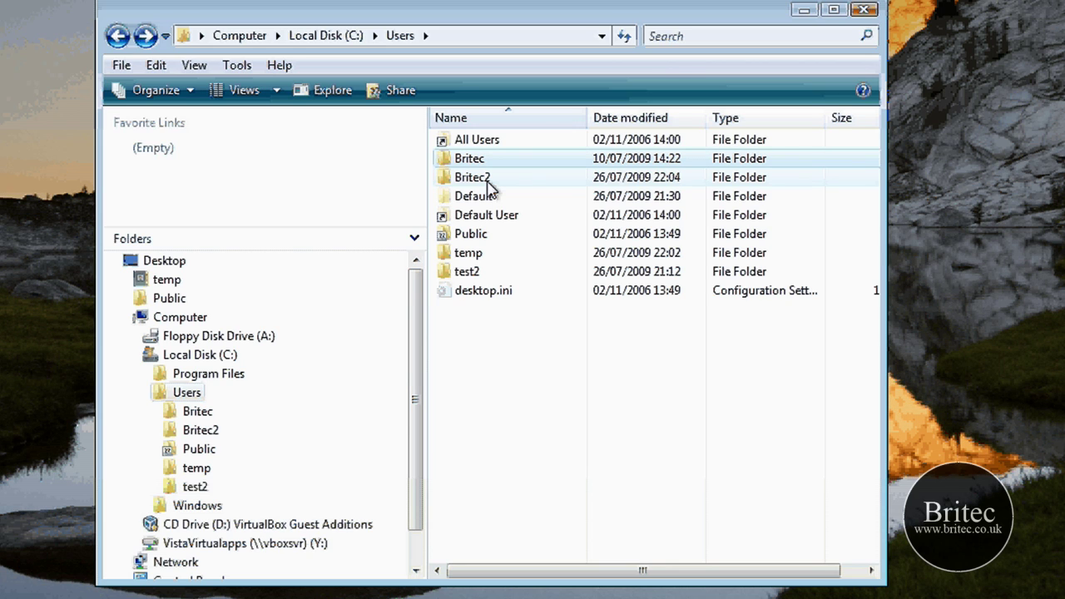
Step: Open the owner information in the advanced security settings of the Britec folder
mouse_move(474, 163)
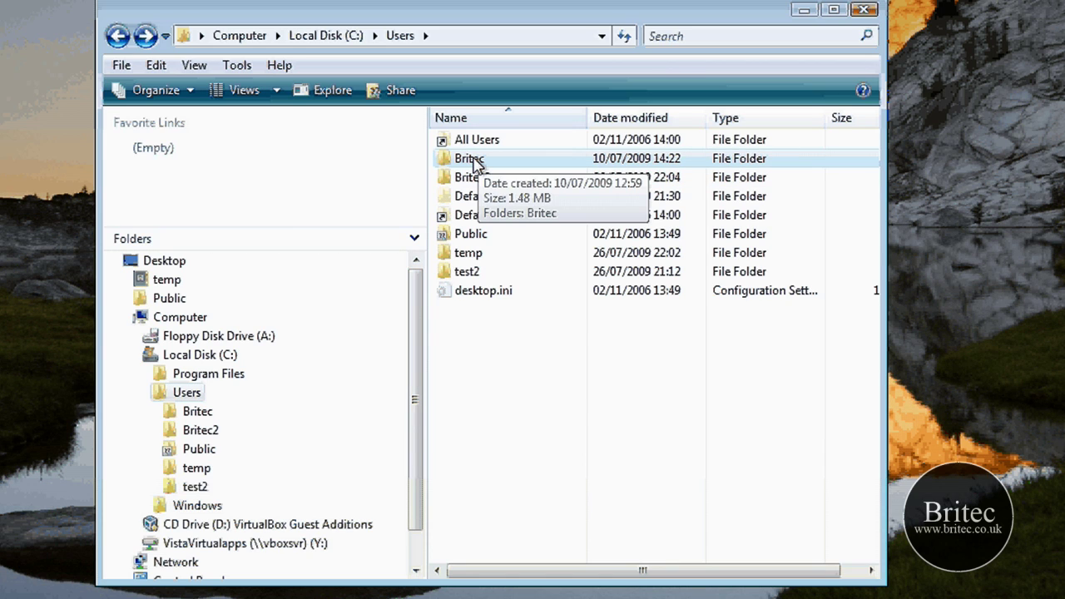
right_click(475, 163)
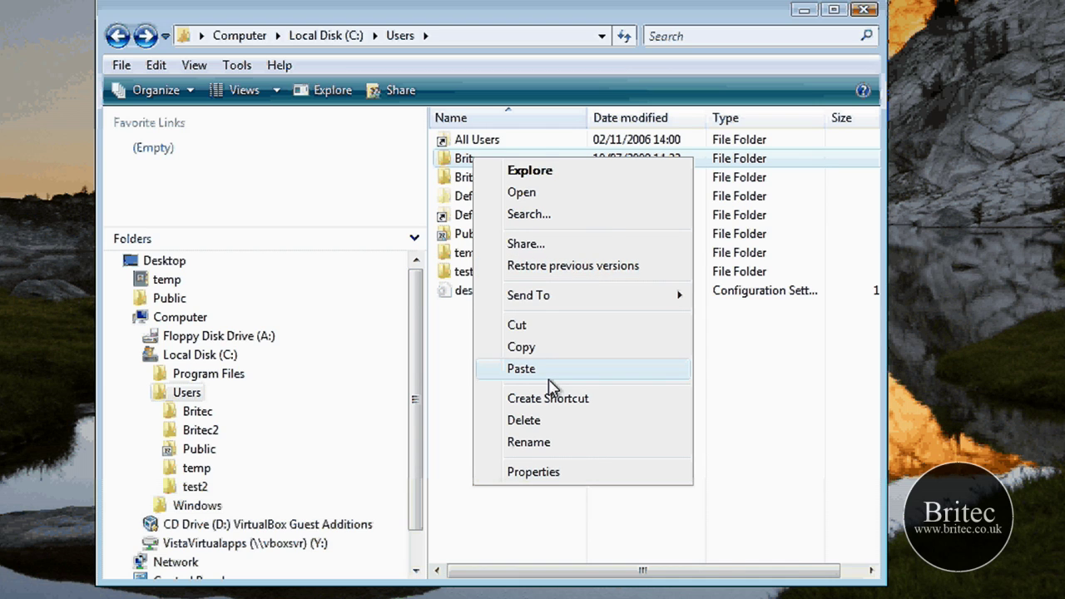
left_click(549, 244)
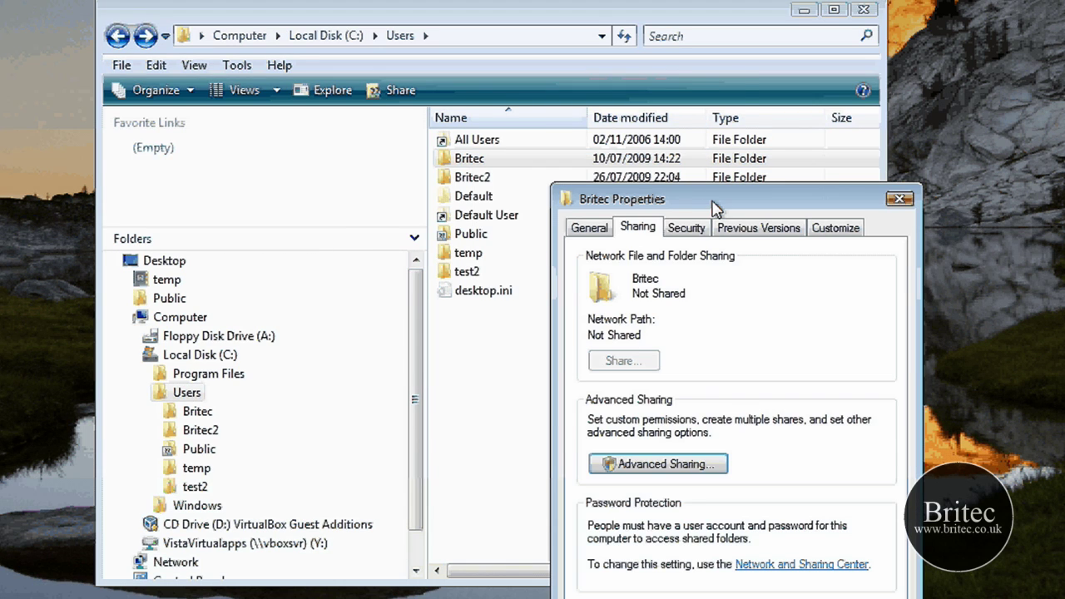
left_click_drag(711, 204, 531, 91)
left_click(506, 115)
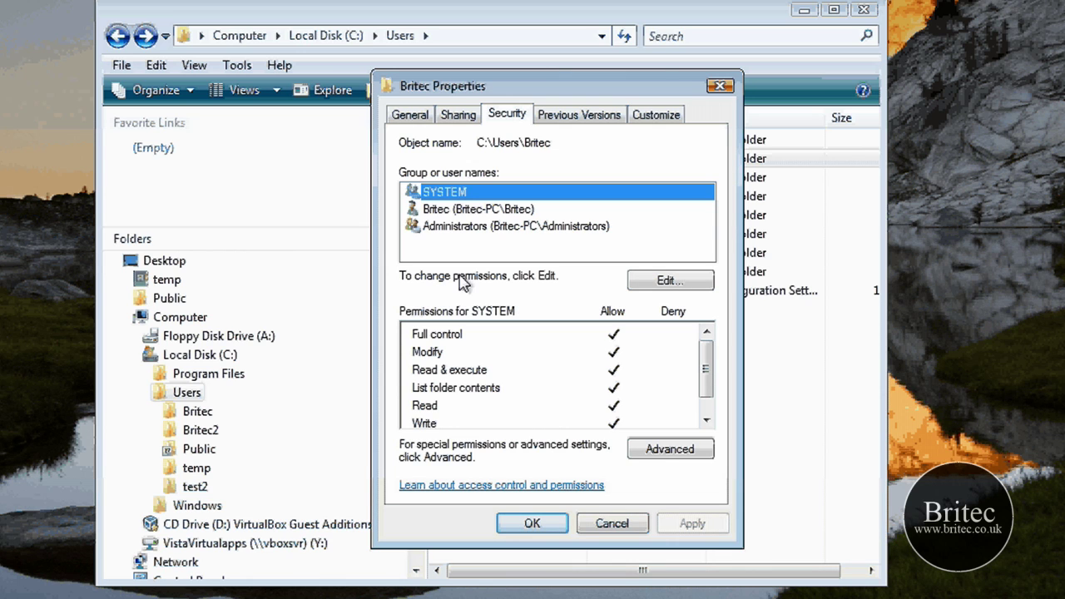
left_click(669, 451)
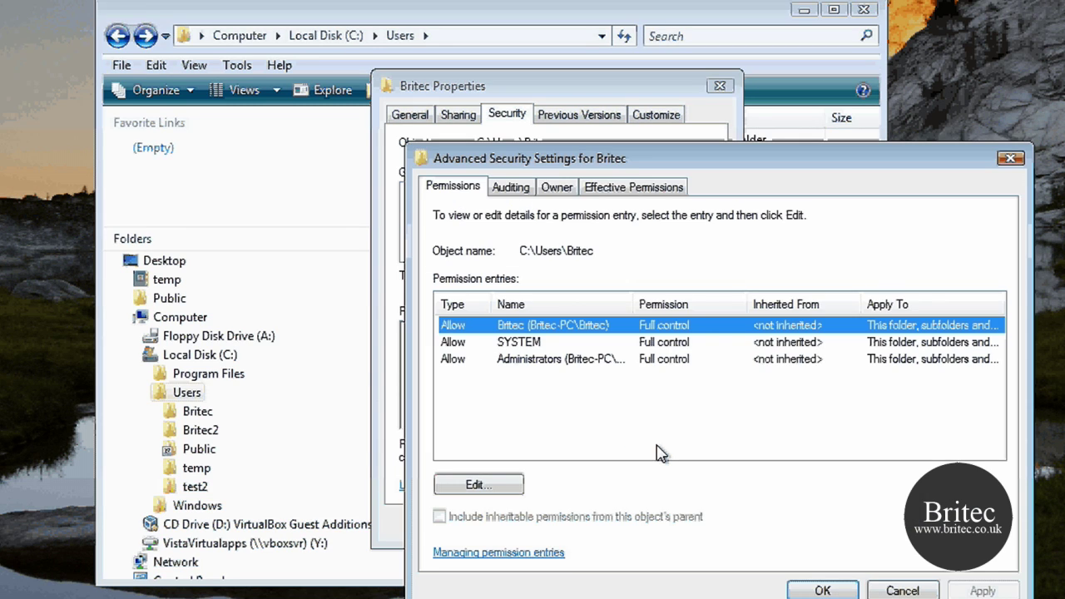
left_click_drag(571, 158, 478, 97)
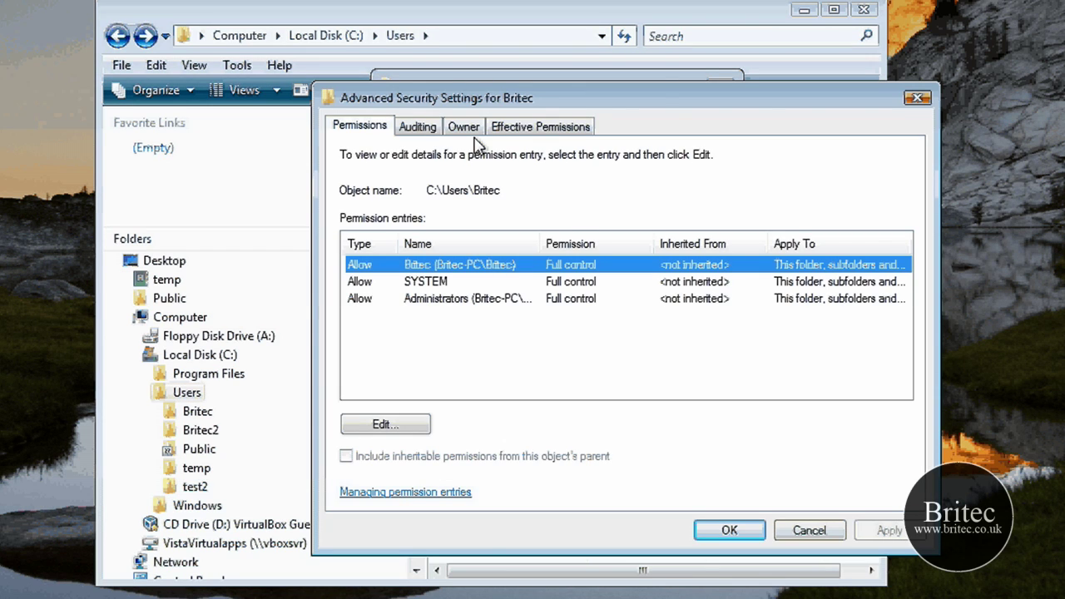
left_click(464, 129)
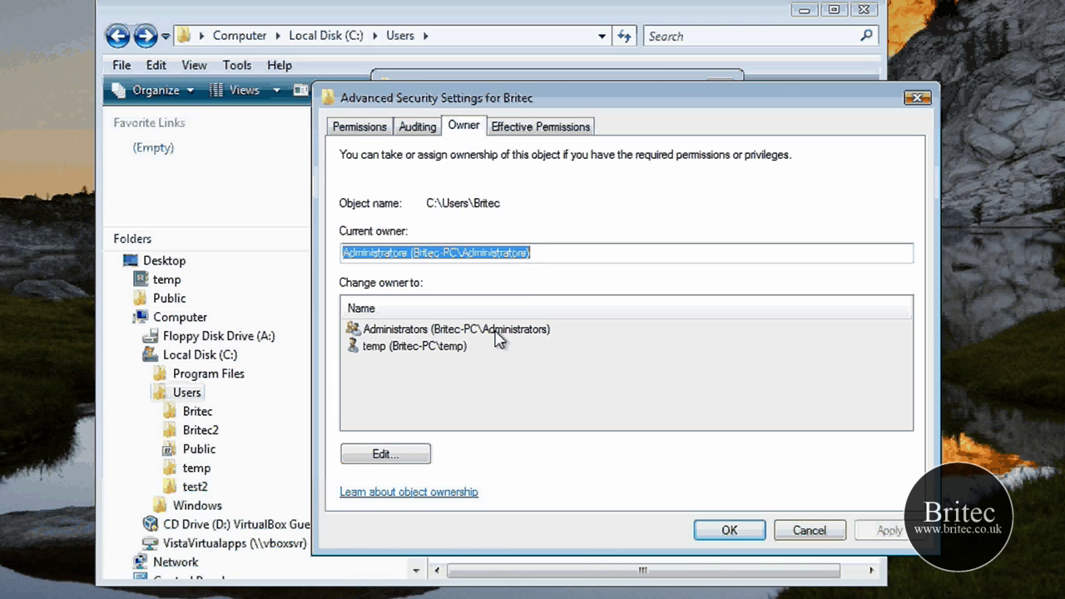
Step: Try assigning ownership of the Britec folder to Administrators with owner replacement on subcontainers and objects, then dismiss the owner editor without applying
left_click(356, 455)
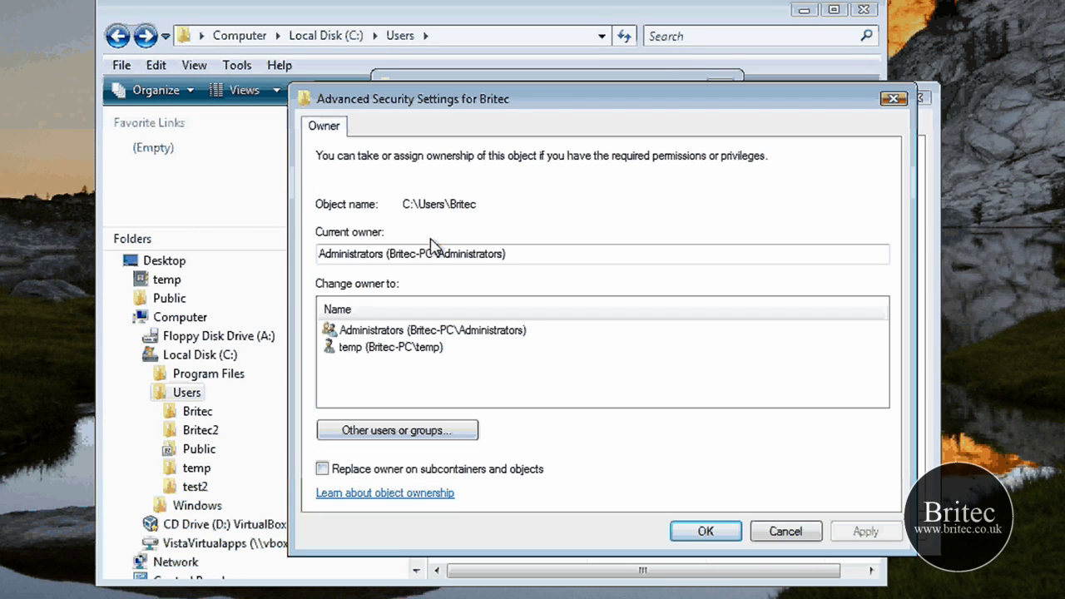
left_click(388, 332)
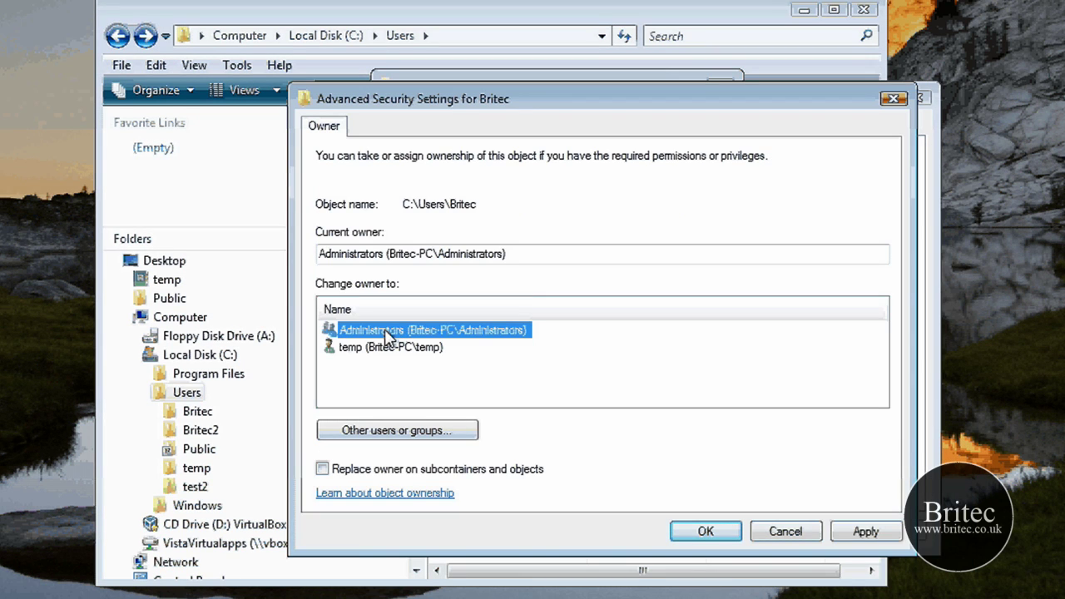
left_click(323, 471)
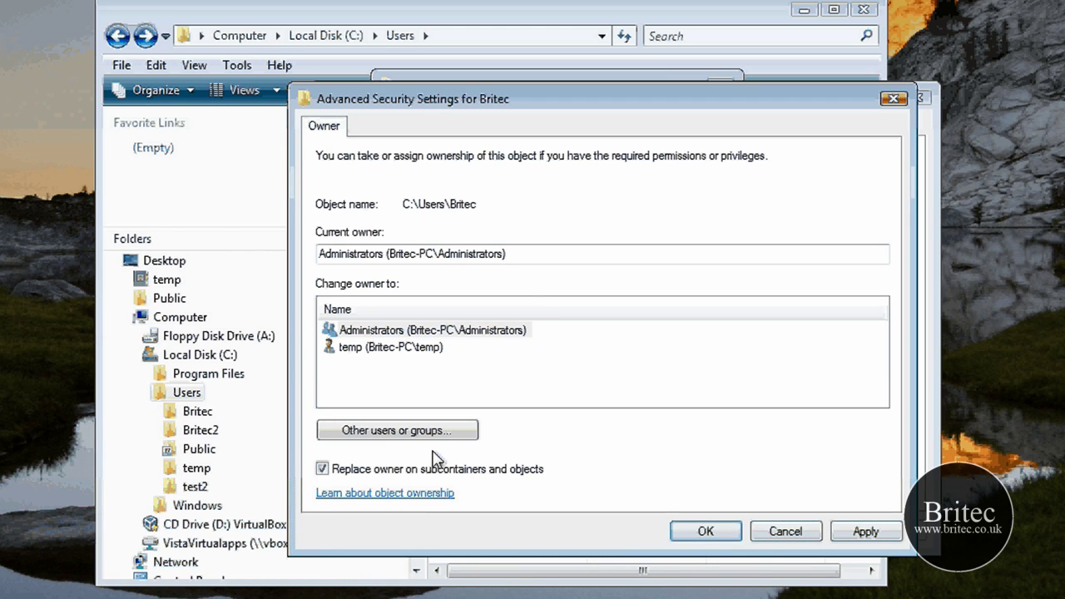
left_click(323, 469)
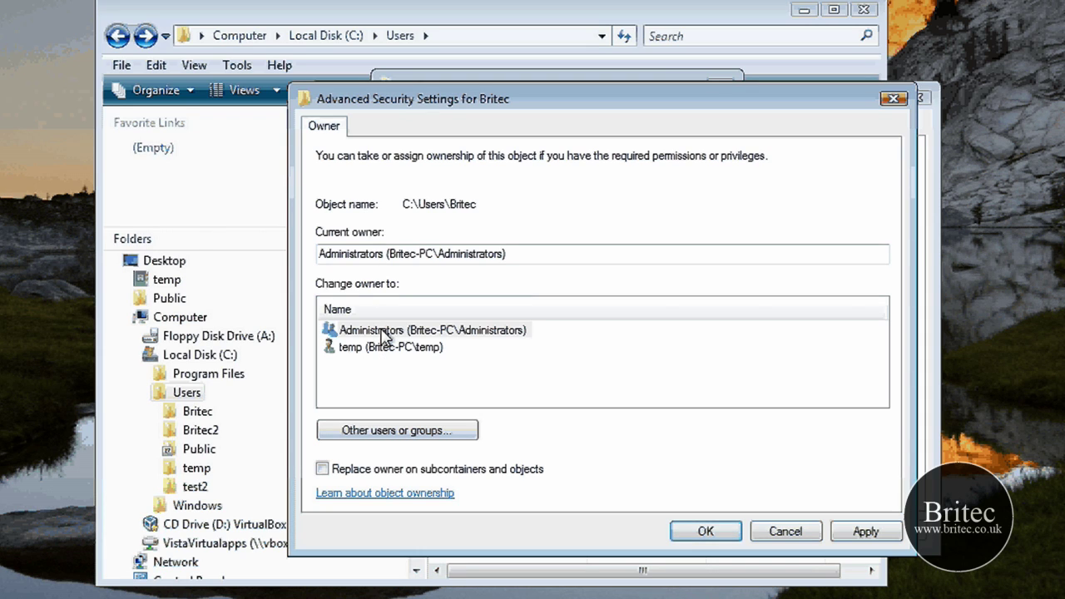
left_click(323, 469)
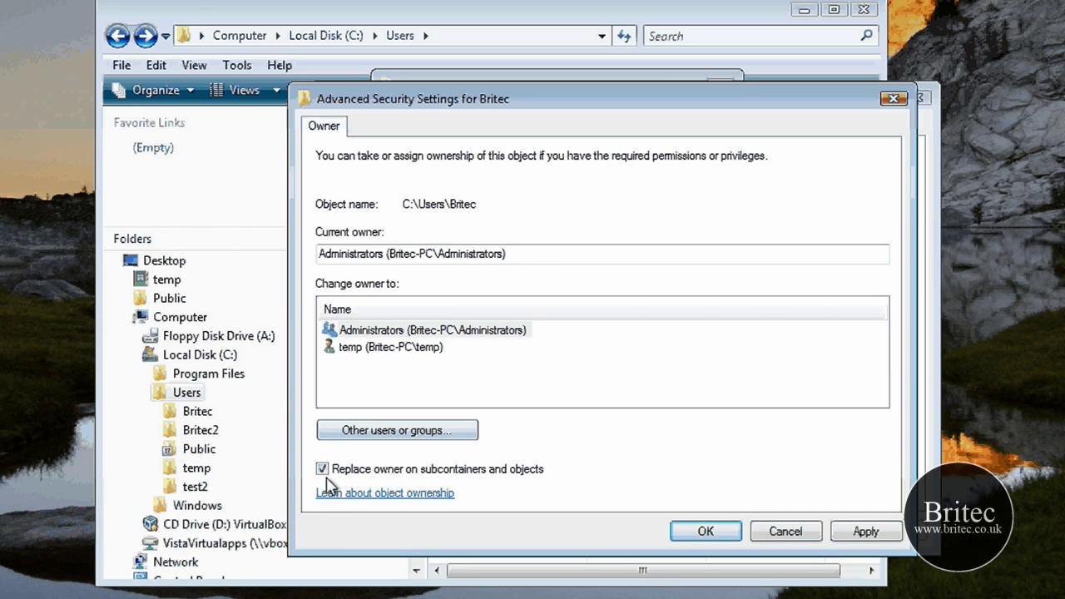
left_click(893, 100)
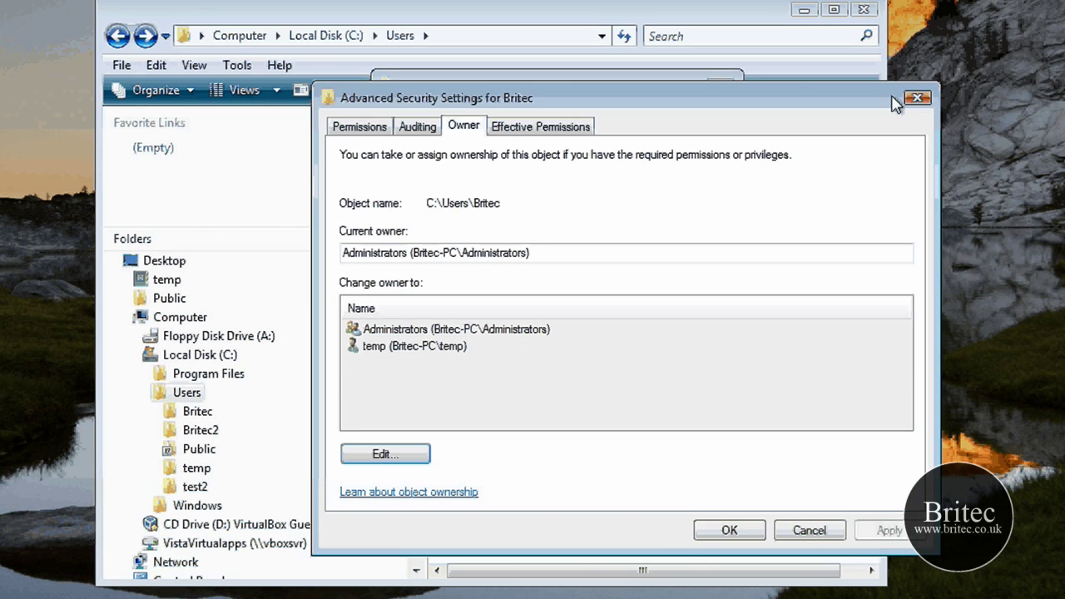
Step: Close the Britec folder's advanced security settings, its properties and the Users folder window
left_click(915, 99)
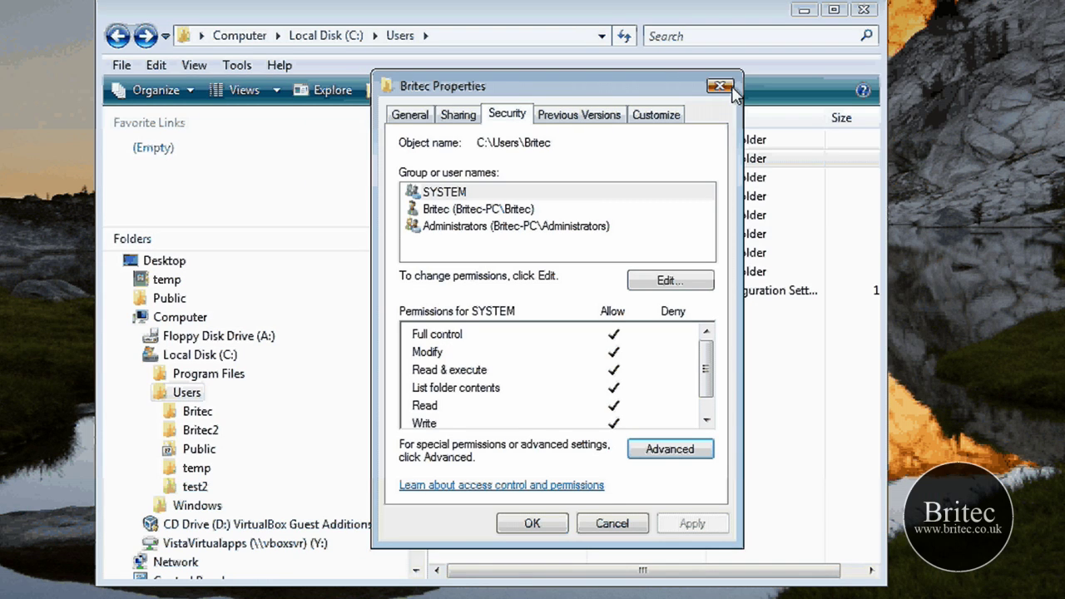
left_click(729, 87)
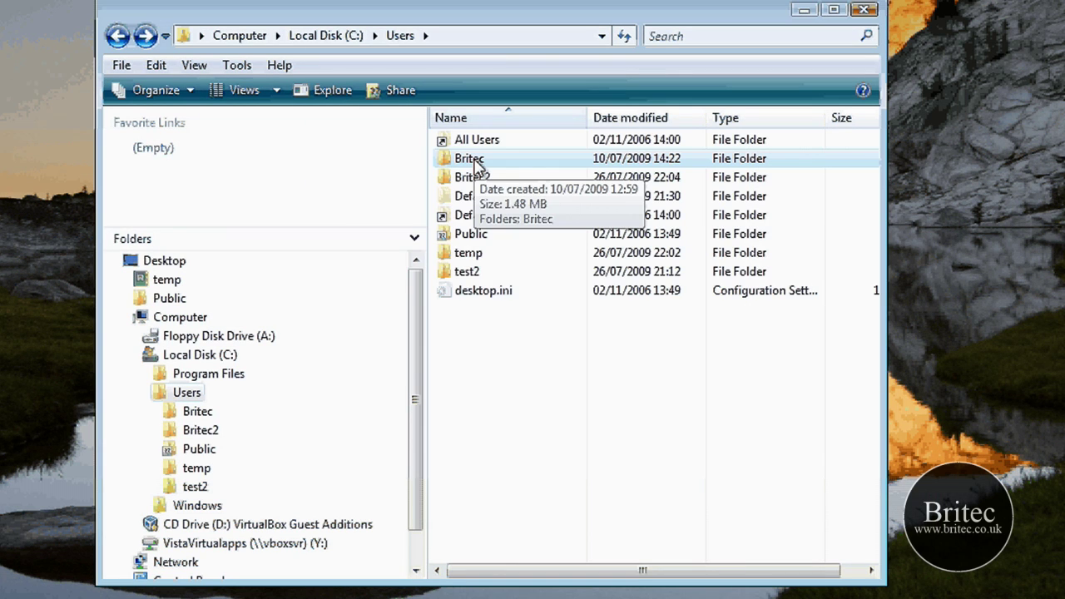
left_click(865, 11)
Step: Leave the temp session, log on to the Britec2 account and dismiss the MRU-Blaster Scheduler window
key("super")
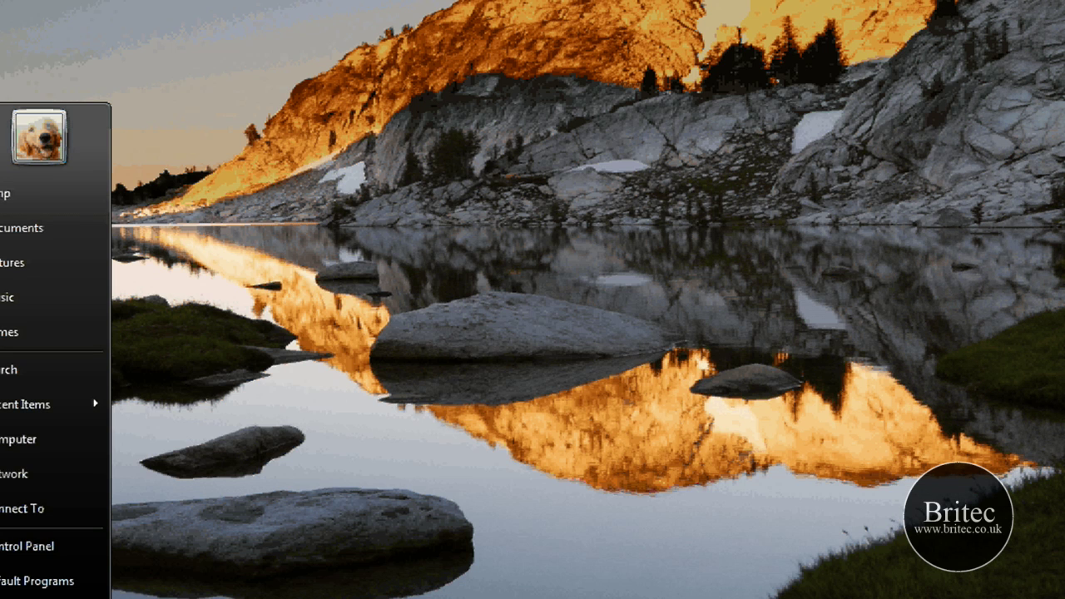
left_click(107, 597)
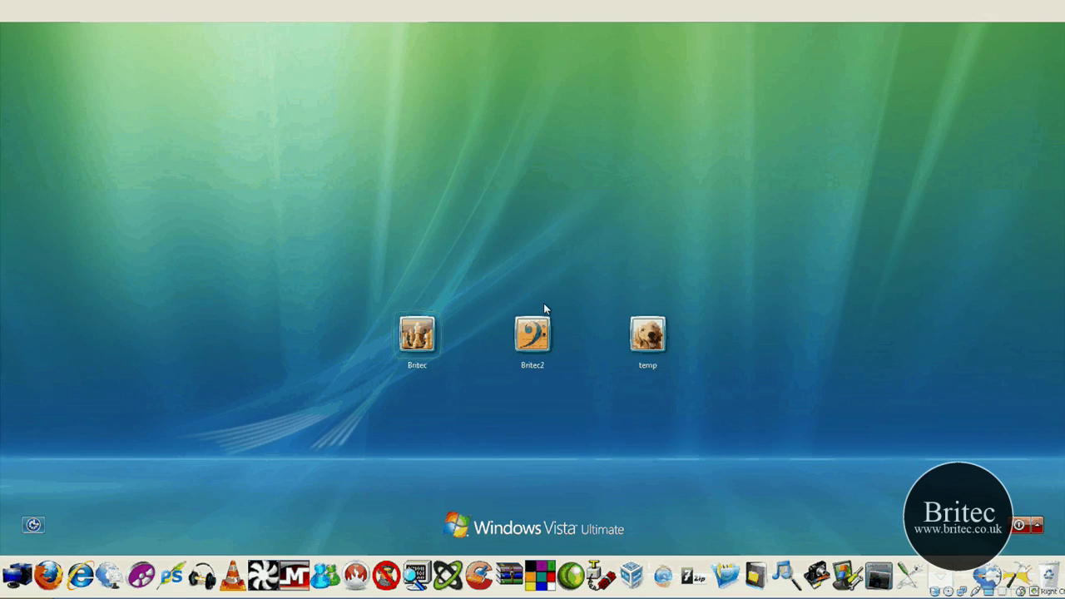
left_click(544, 307)
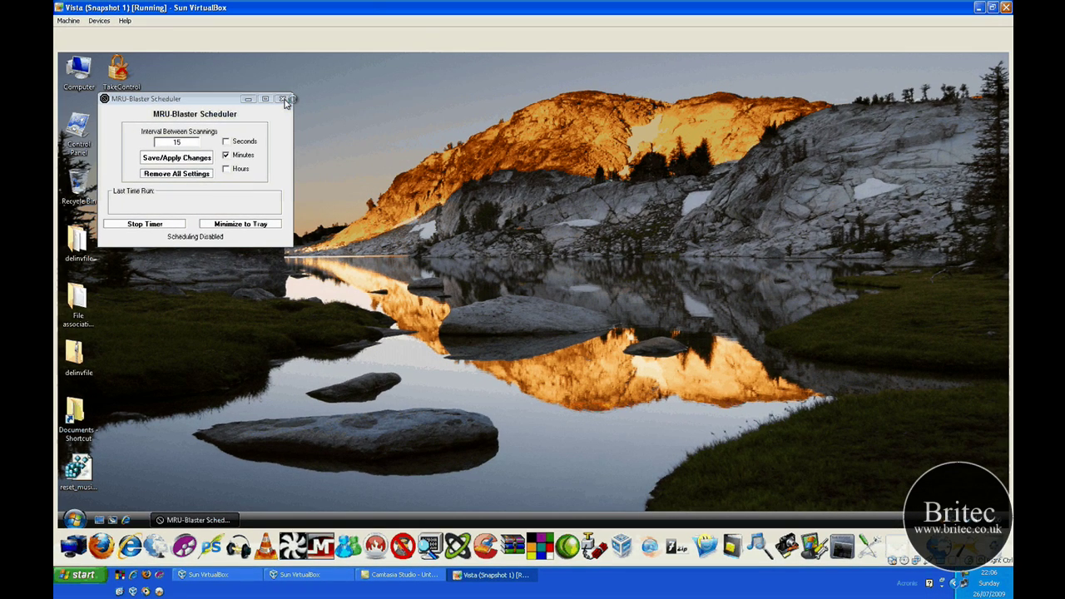
left_click(284, 99)
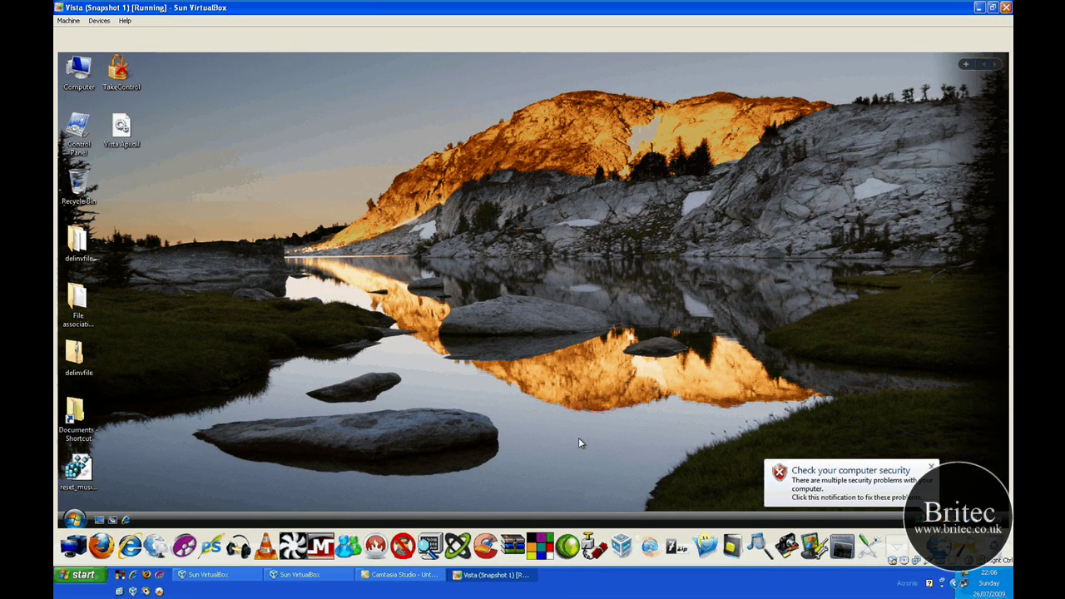
Step: Open the User Accounts settings from the Control Panel
key("super")
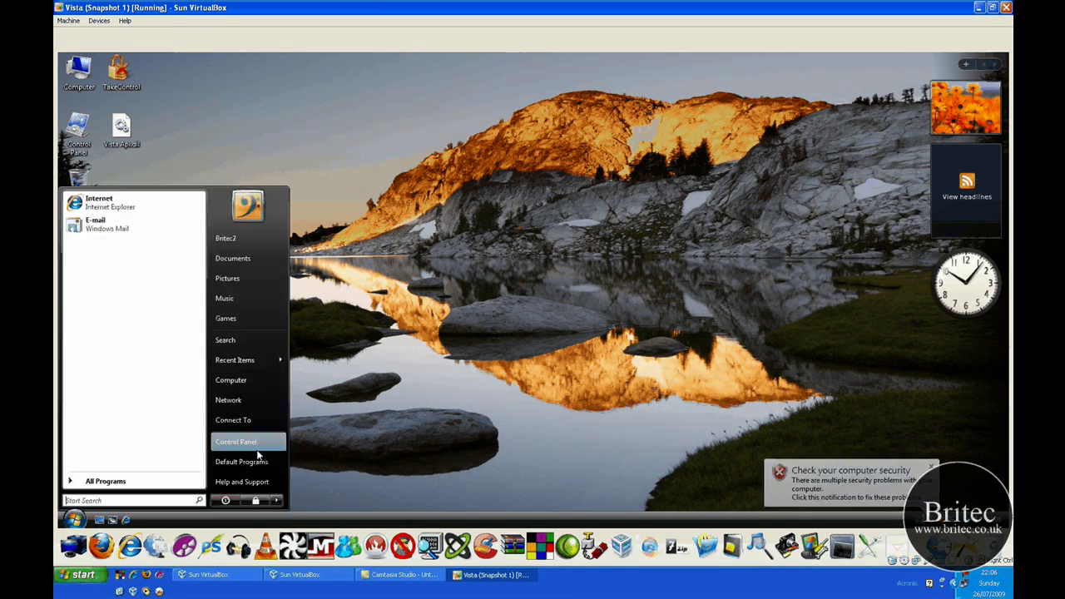
left_click(257, 448)
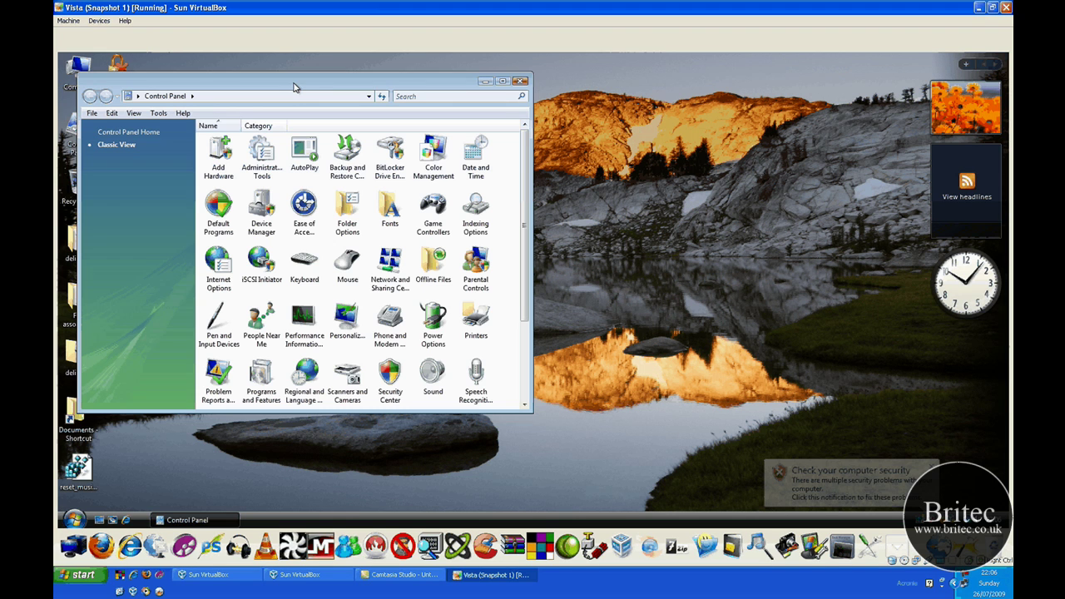
left_click_drag(293, 86, 488, 114)
scroll(629, 359, "down", 3)
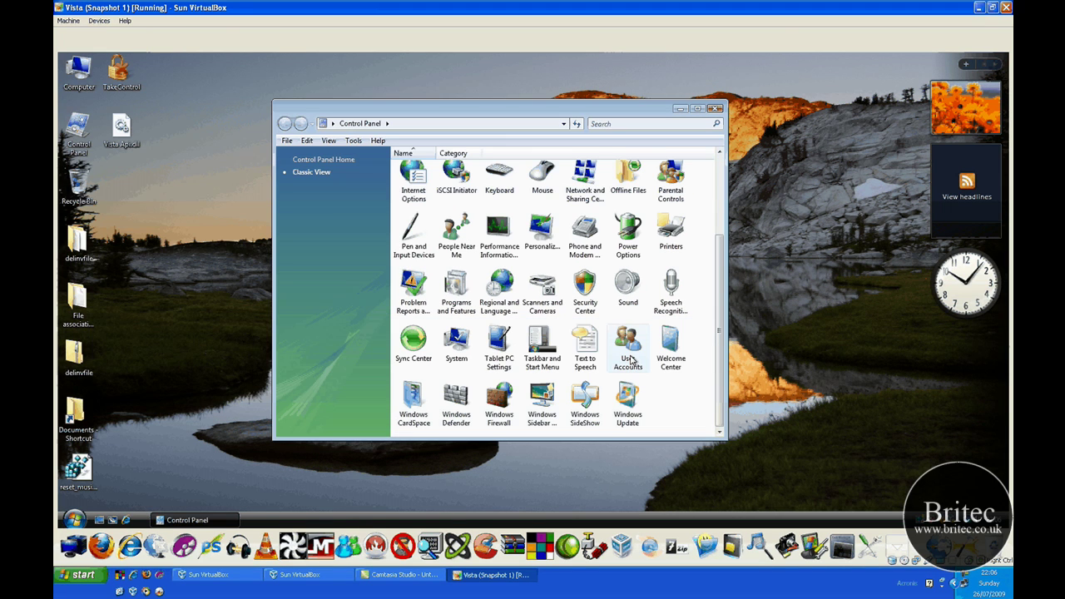
double_click(629, 359)
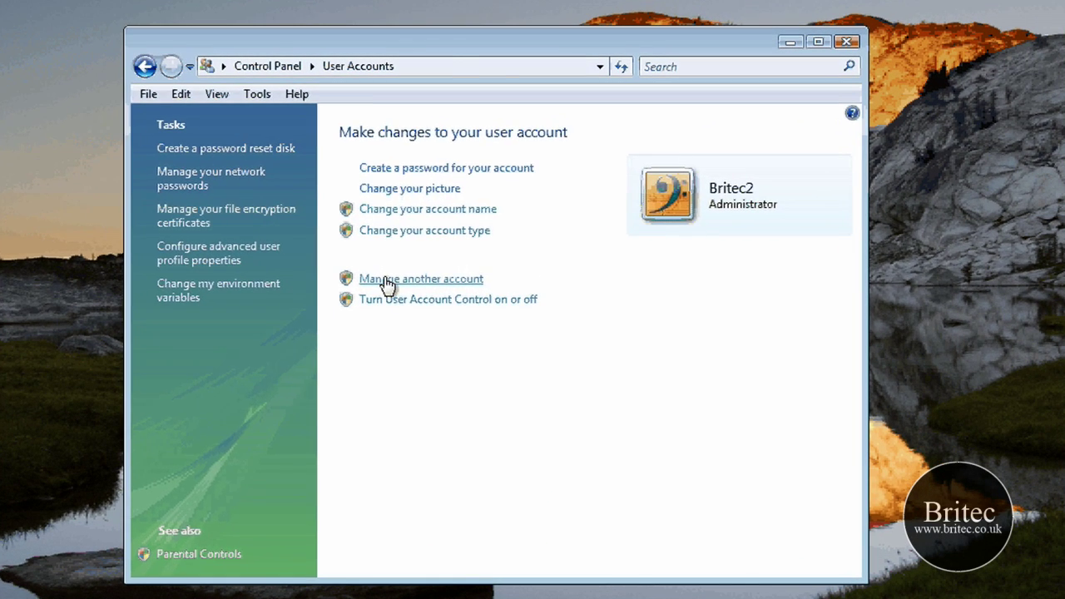
Step: Select the temp account among the managed accounts and request its deletion together with its files
left_click(387, 281)
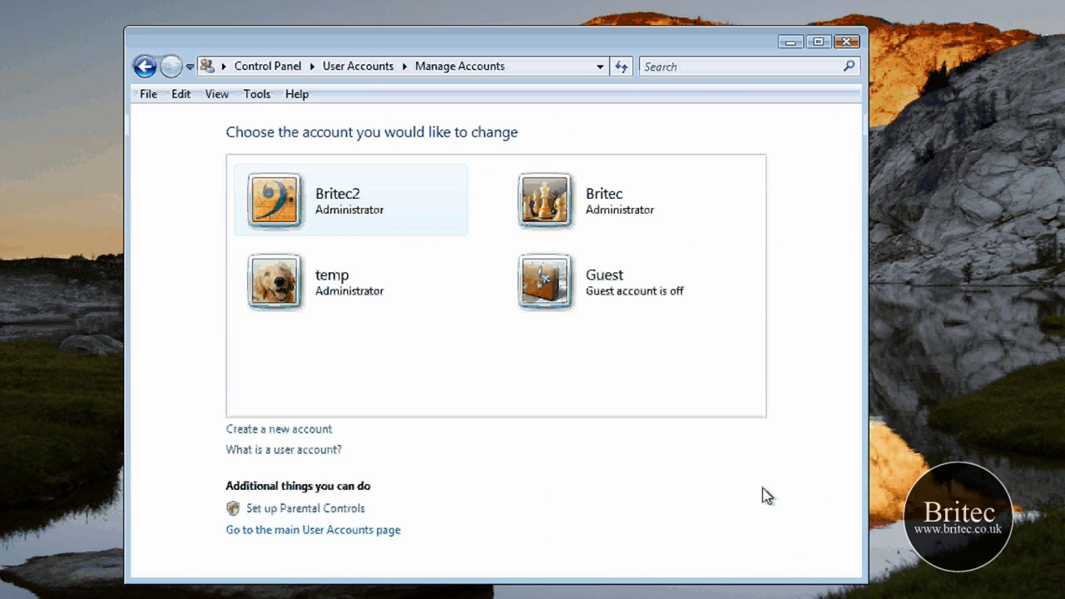
left_click(308, 301)
left_click(278, 264)
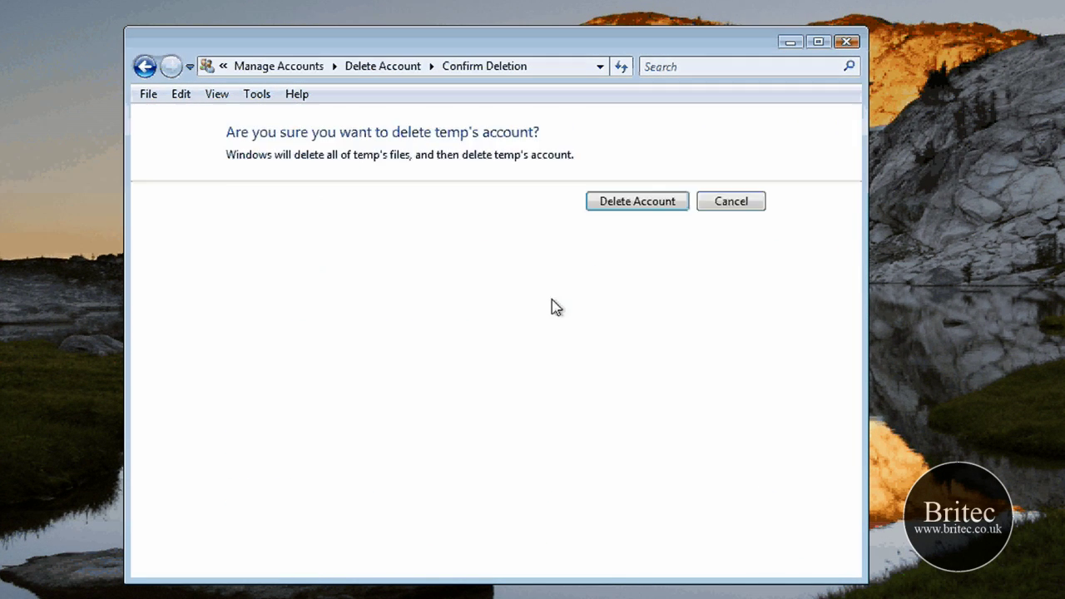